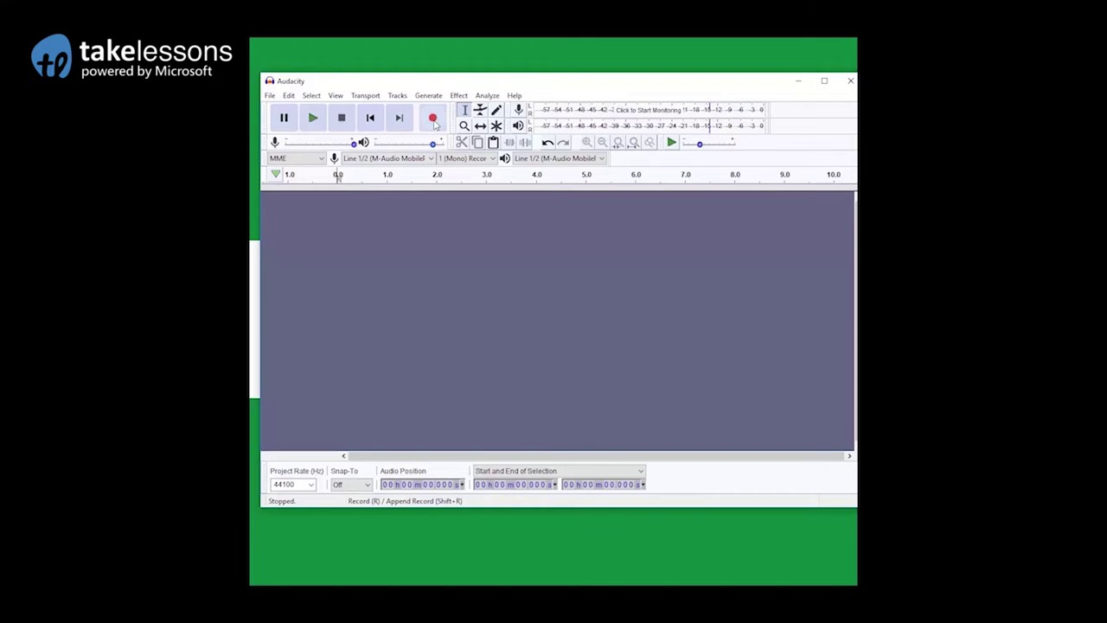
Record a voice-over take of about 39.5 s on a new mono track.
{"action": "left_click", "coordinate": [433, 119]}
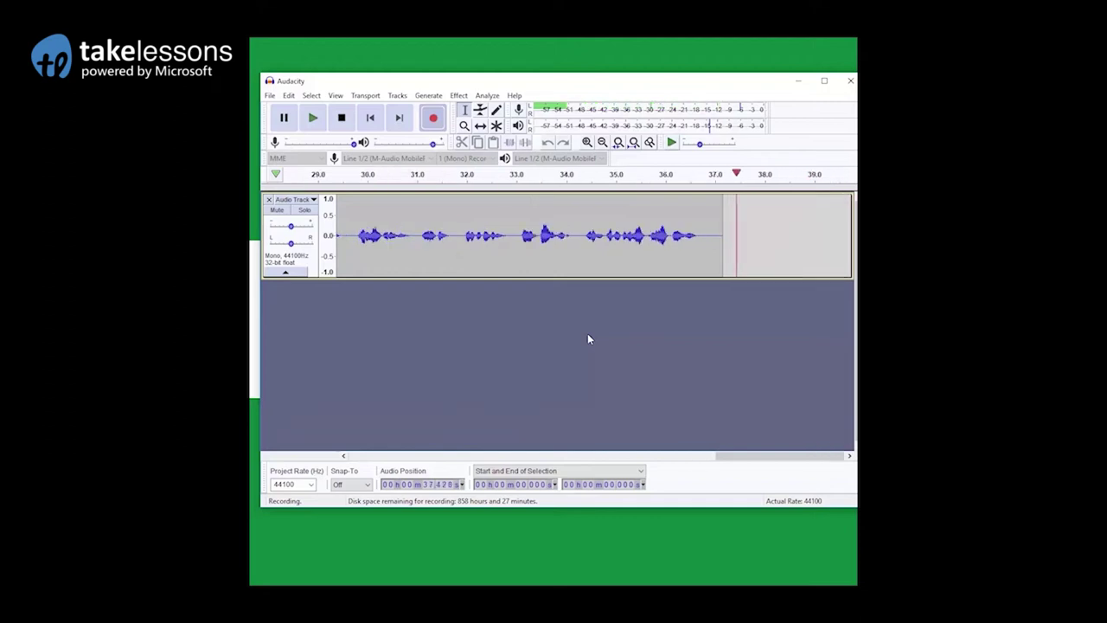
{"action": "left_click", "coordinate": [342, 119]}
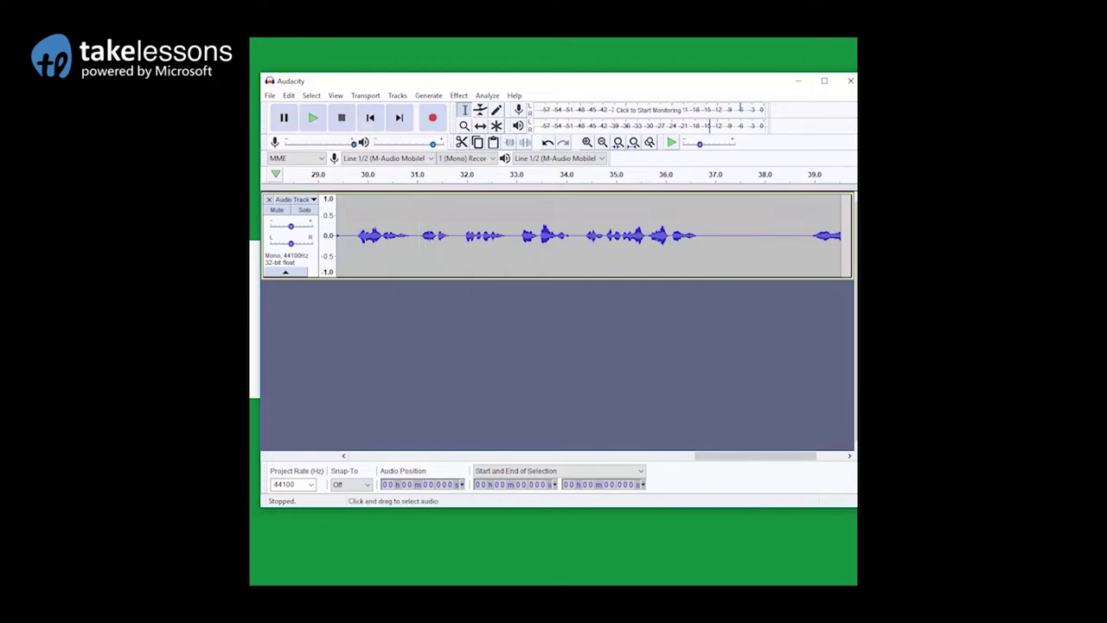
Play the tail of the recording from about 37.9 s and trim off everything after about 37.175 s.
{"action": "left_click", "coordinate": [761, 228]}
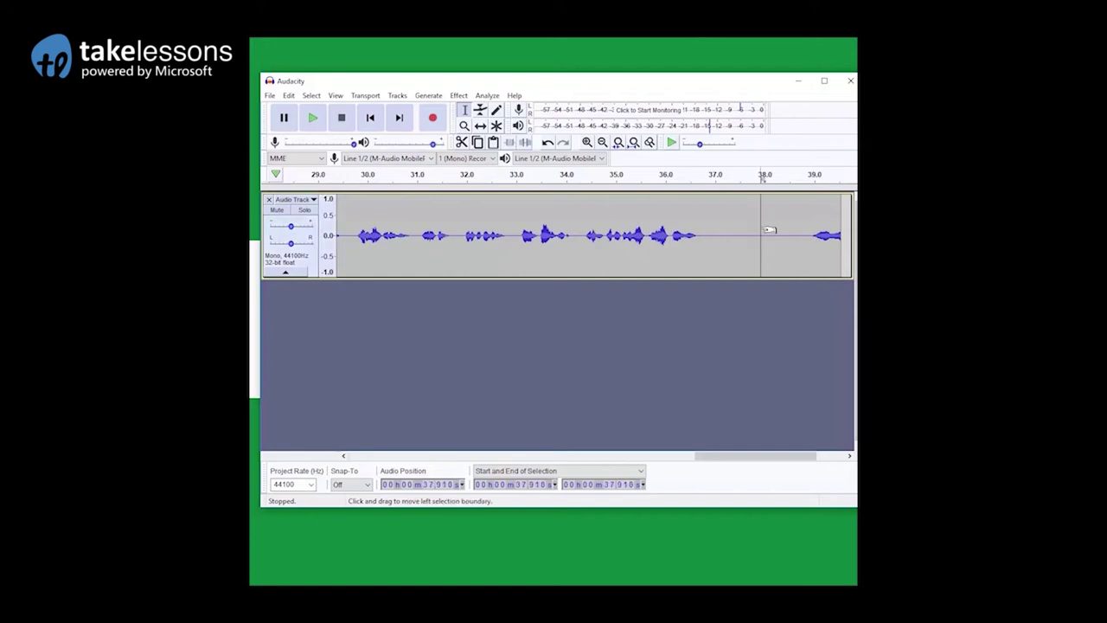
{"action": "key", "text": "space"}
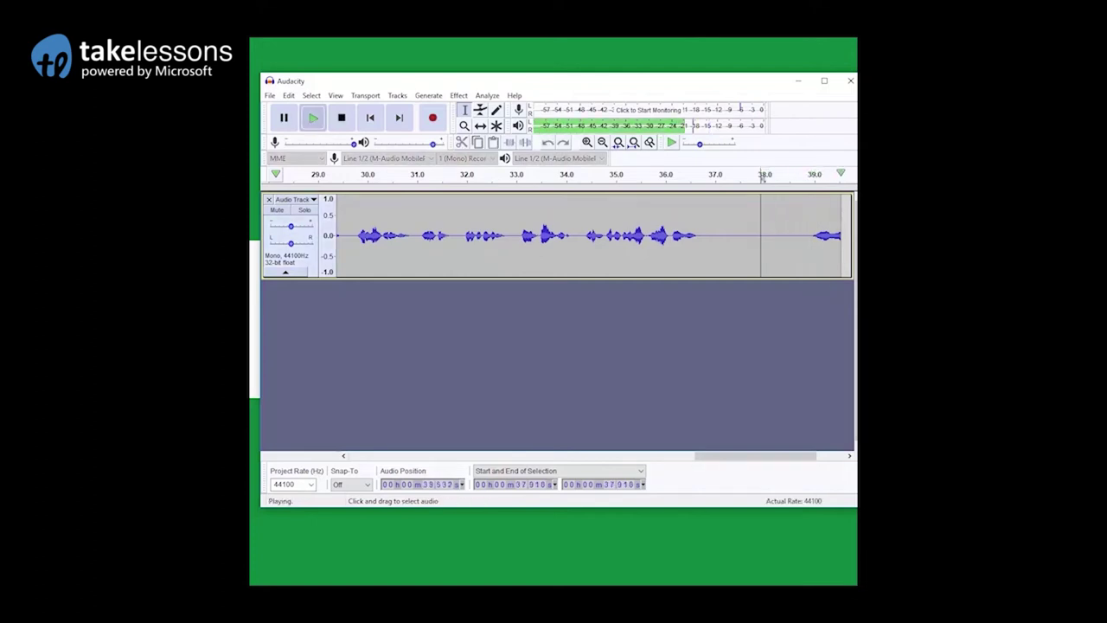
{"action": "key", "text": "space"}
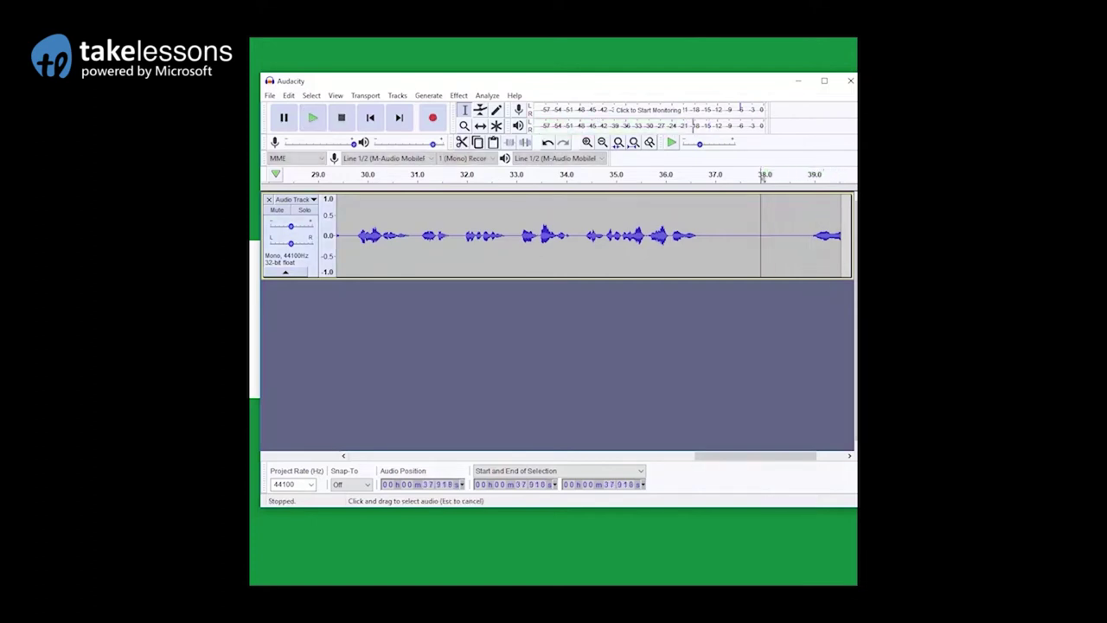
{"action": "left_click_drag", "start_coordinate": [723, 233], "coordinate": [846, 233]}
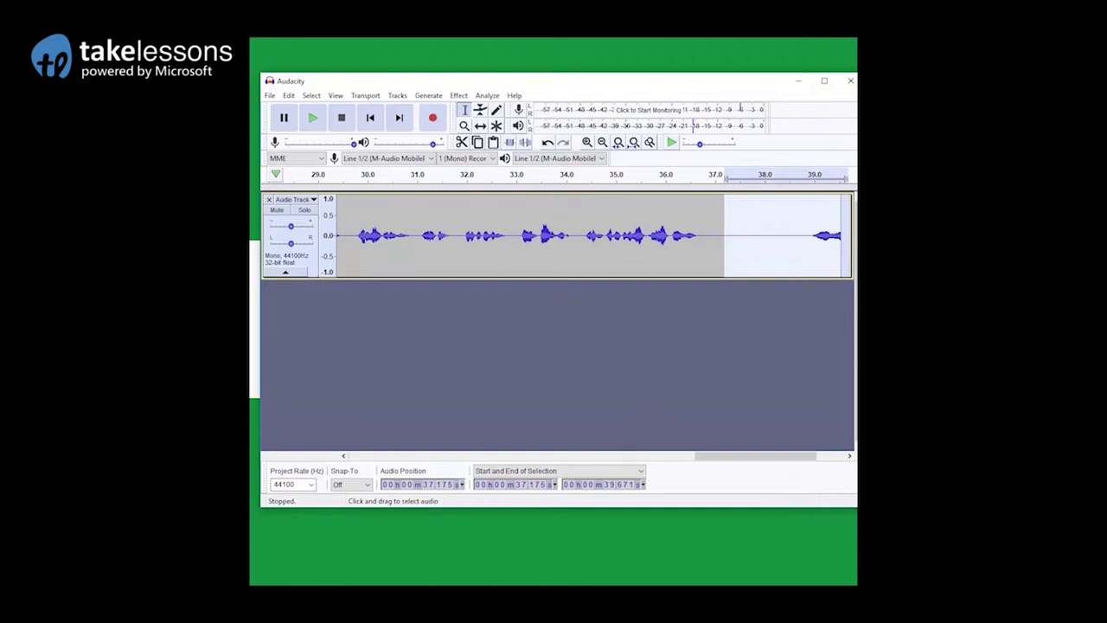
Delete about 2.3 s of silence from the very start of the recording.
{"action": "left_click", "coordinate": [368, 120]}
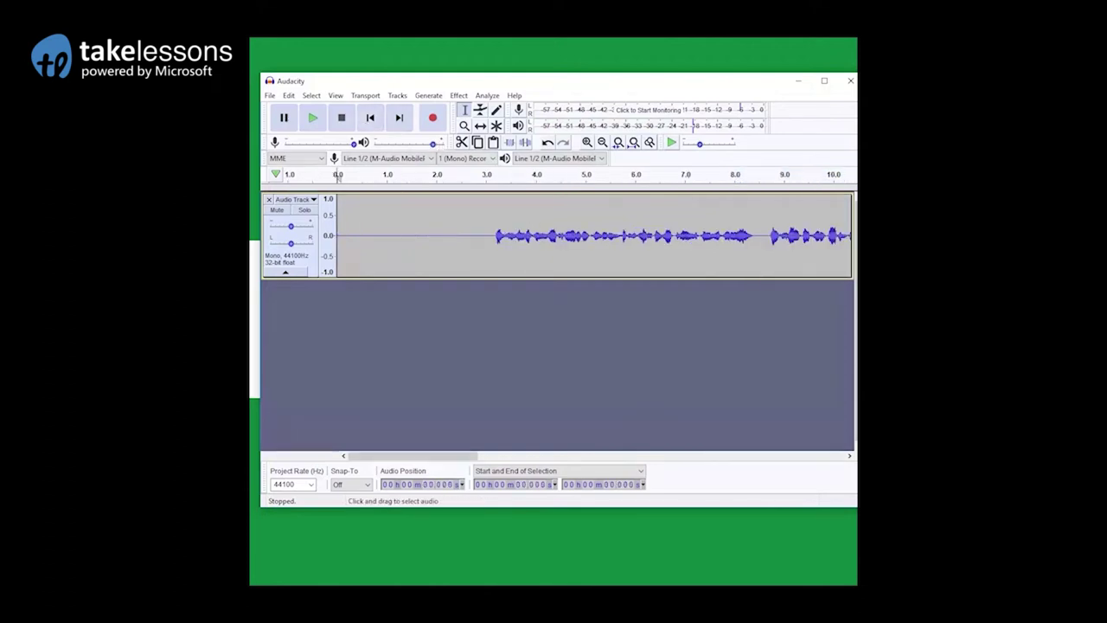
{"action": "left_click_drag", "start_coordinate": [338, 233], "coordinate": [451, 233]}
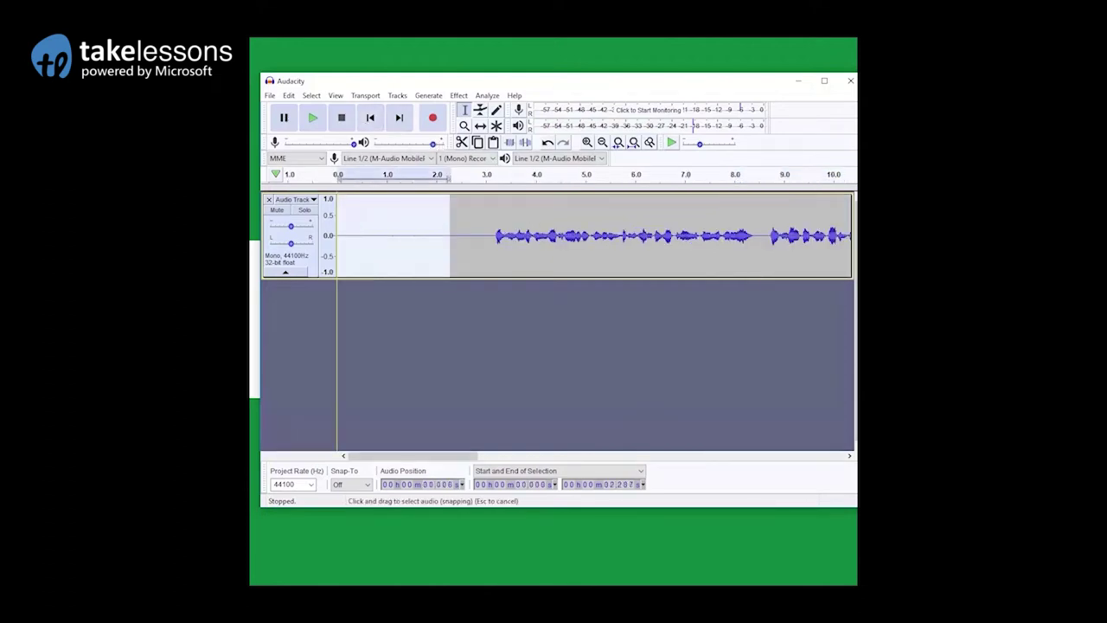
{"action": "key", "text": "Delete"}
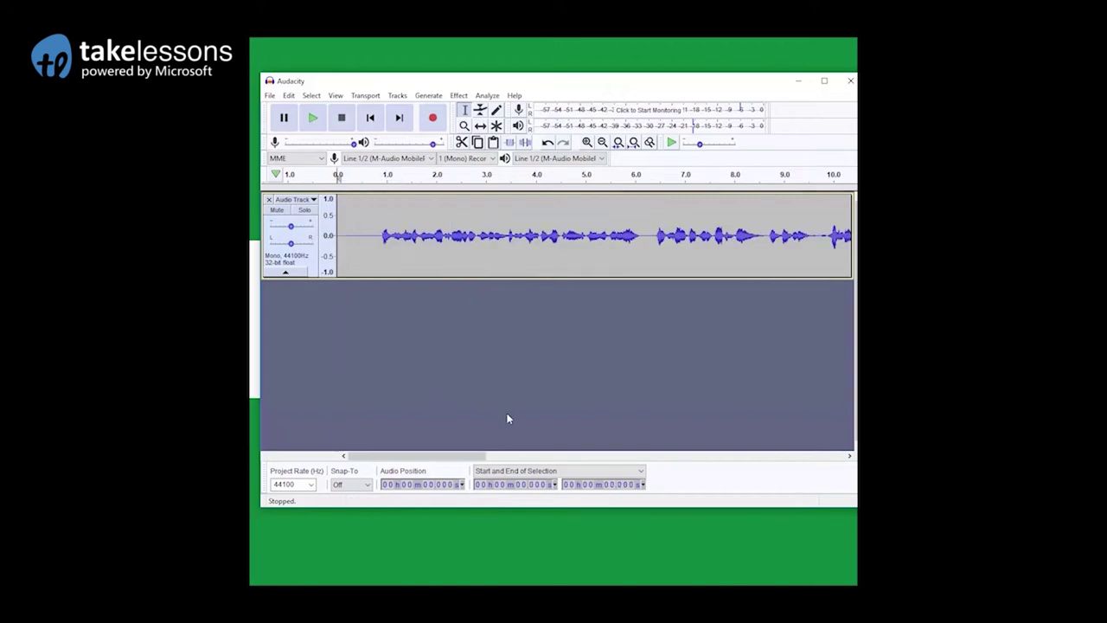
Play the recording from the start and delete the passage with the sharp spikes, from about 14.35 s to 18.44 s.
{"action": "key", "text": "space"}
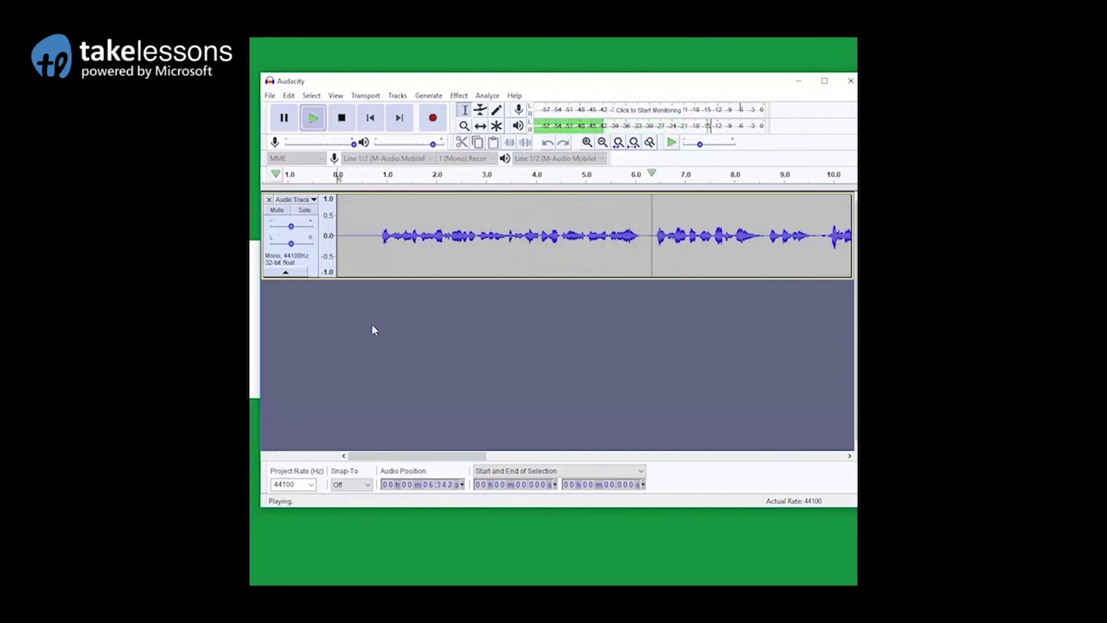
{"action": "left_click", "coordinate": [342, 121]}
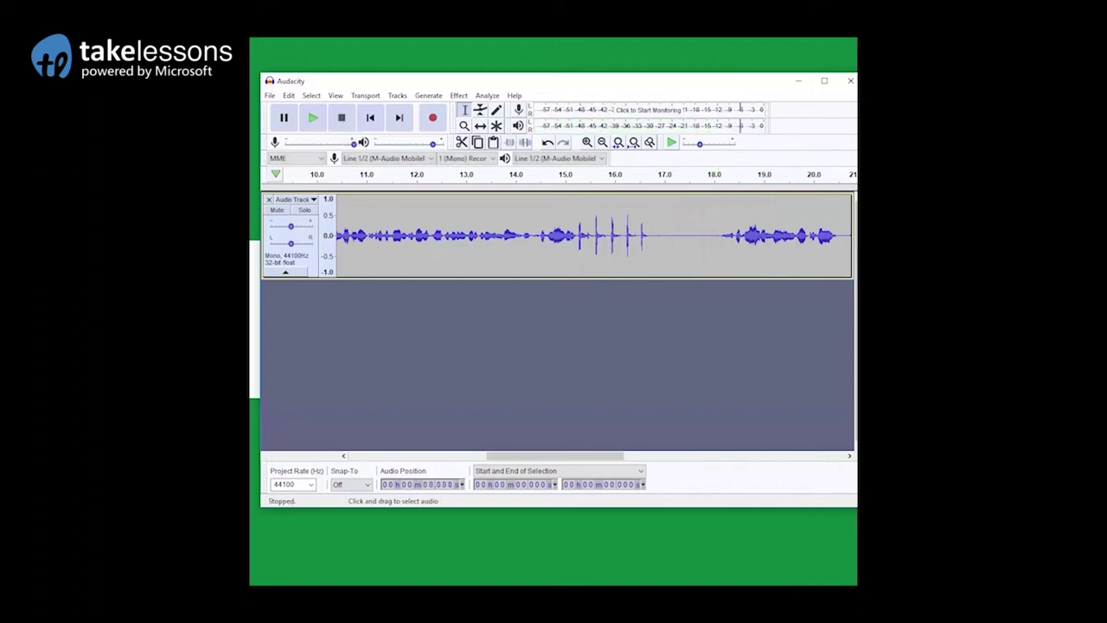
{"action": "left_click", "coordinate": [670, 233]}
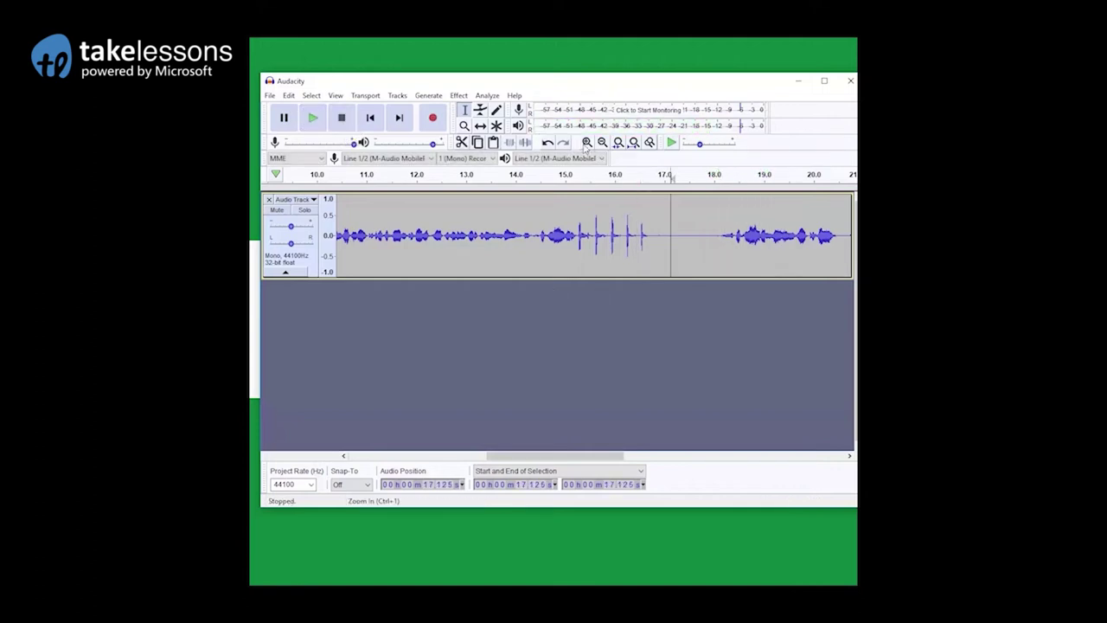
{"action": "left_click", "coordinate": [586, 142]}
{"action": "left_click_drag", "start_coordinate": [571, 458], "coordinate": [583, 460]}
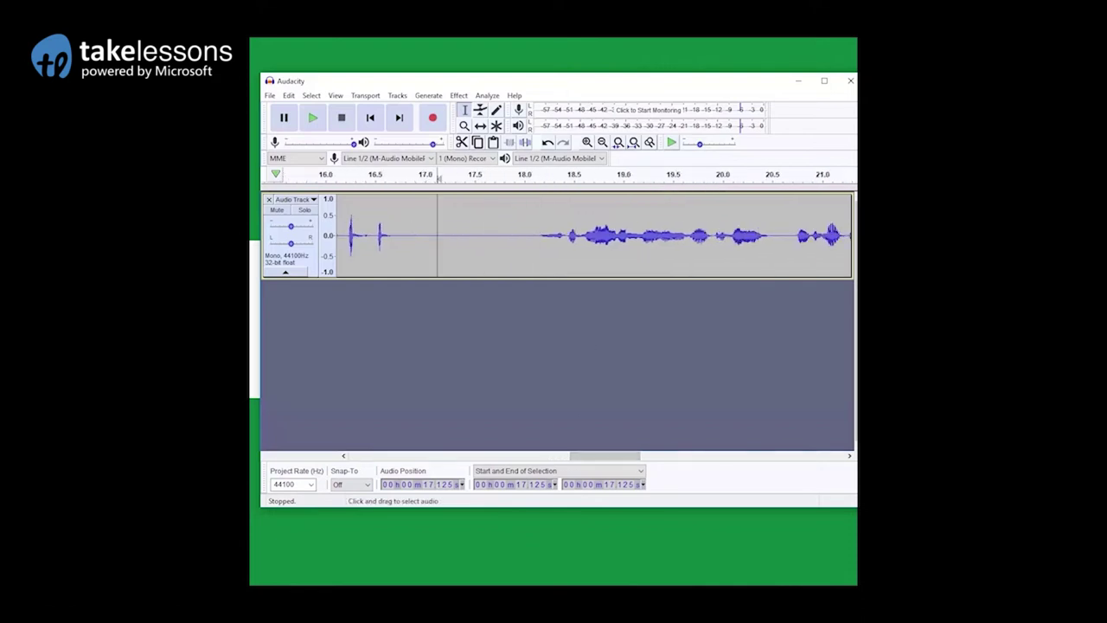
{"action": "left_click", "coordinate": [568, 242]}
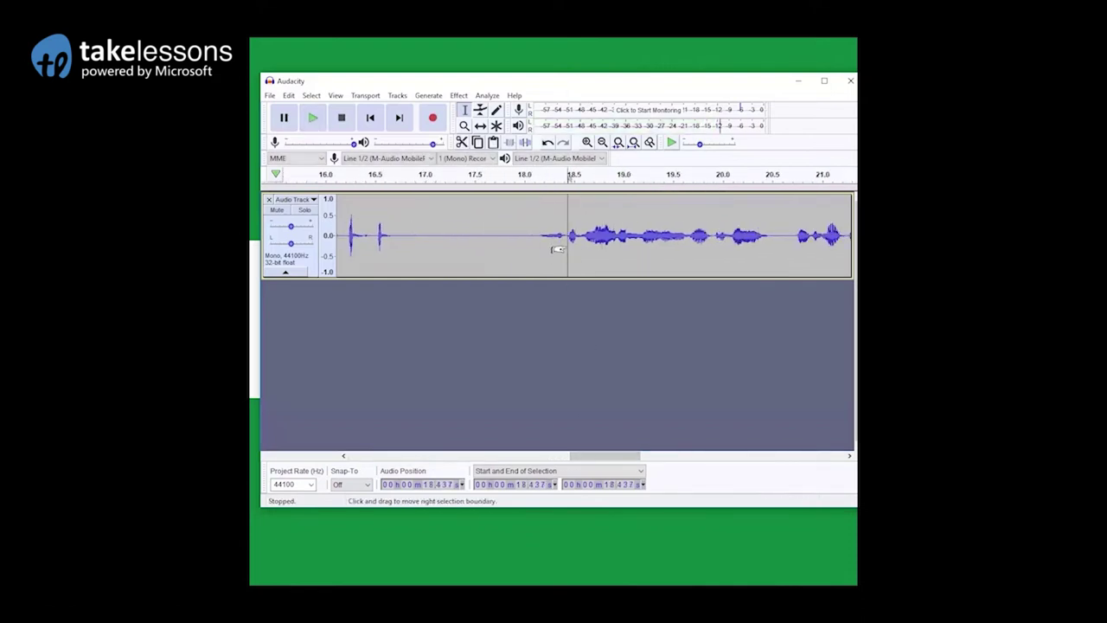
{"action": "left_click_drag", "start_coordinate": [558, 249], "coordinate": [456, 249]}
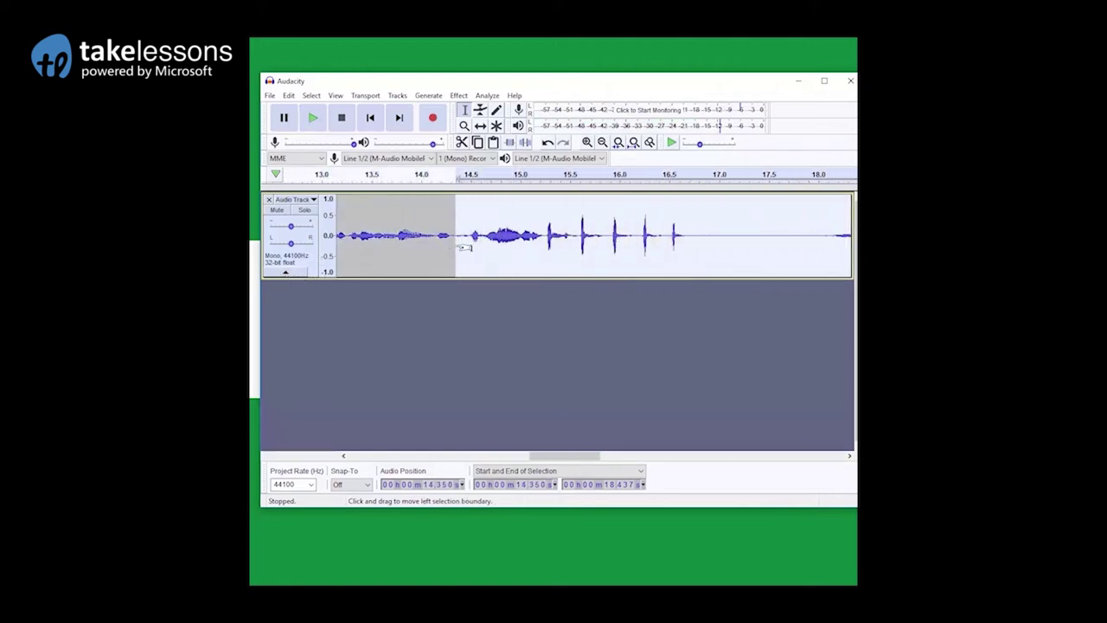
{"action": "key", "text": "space"}
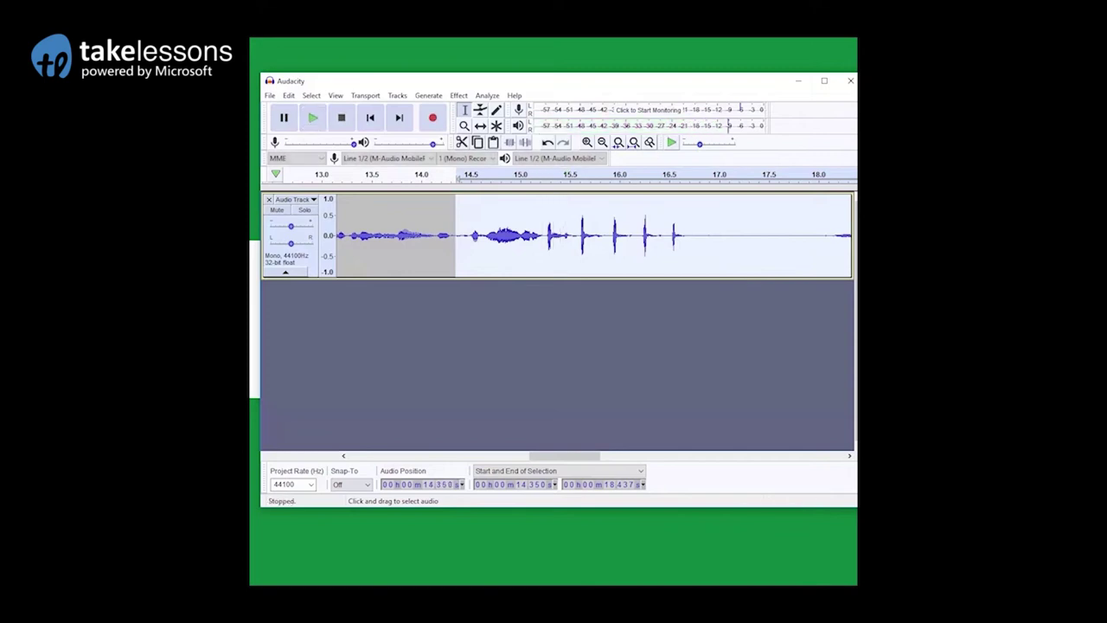
{"action": "key", "text": "Delete"}
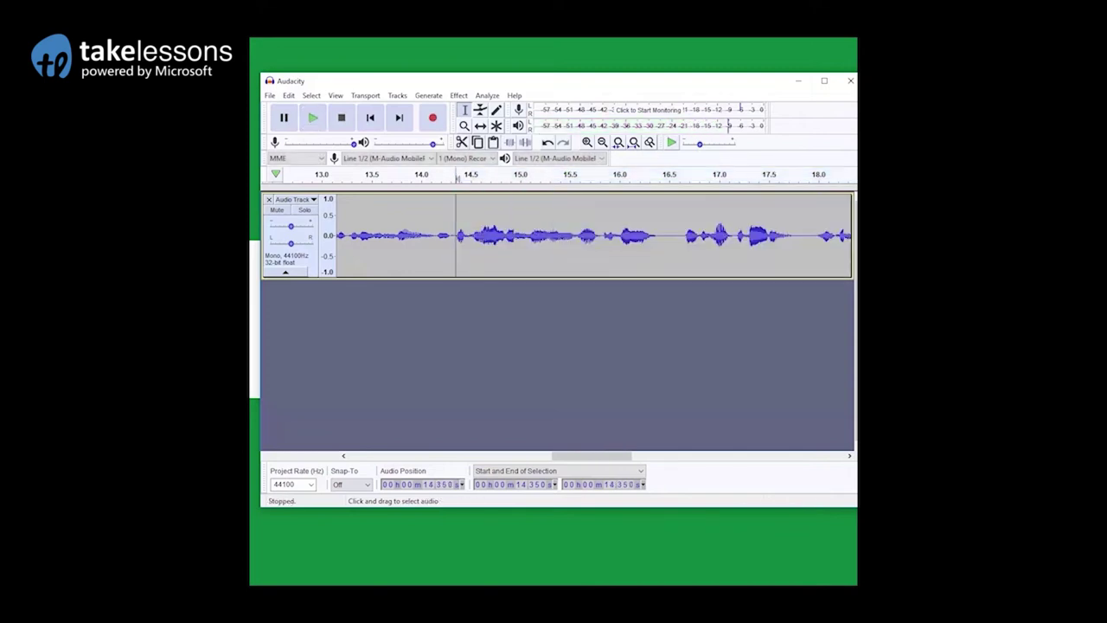
Play the recording from about 13.23 s through to the end to check the cut, and return to the start.
{"action": "left_click", "coordinate": [345, 235]}
{"action": "key", "text": "space"}
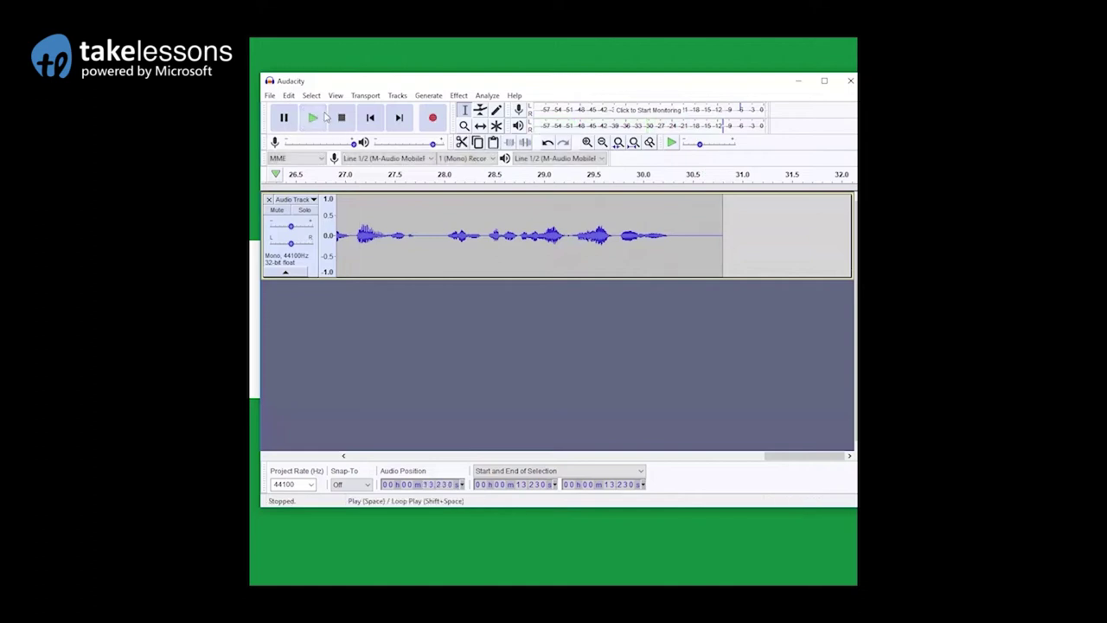
{"action": "left_click", "coordinate": [372, 124]}
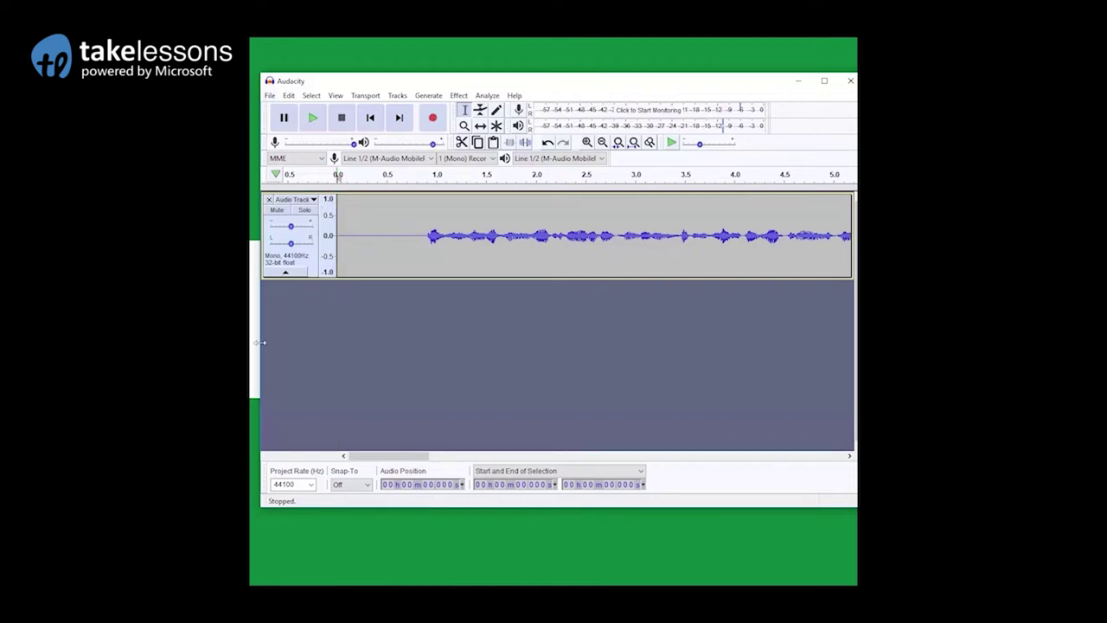
Narrow the audio editor window and export the recording as the MP3 file "raw sample2" in Working Documents.
{"action": "left_click_drag", "start_coordinate": [260, 333], "coordinate": [361, 287]}
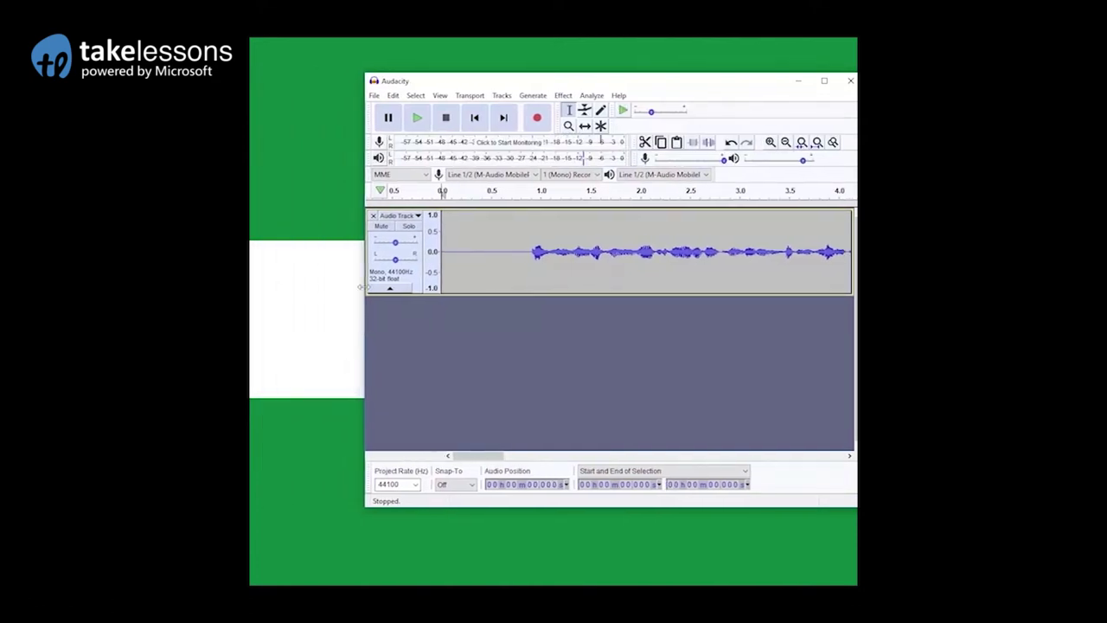
{"action": "left_click", "coordinate": [374, 96]}
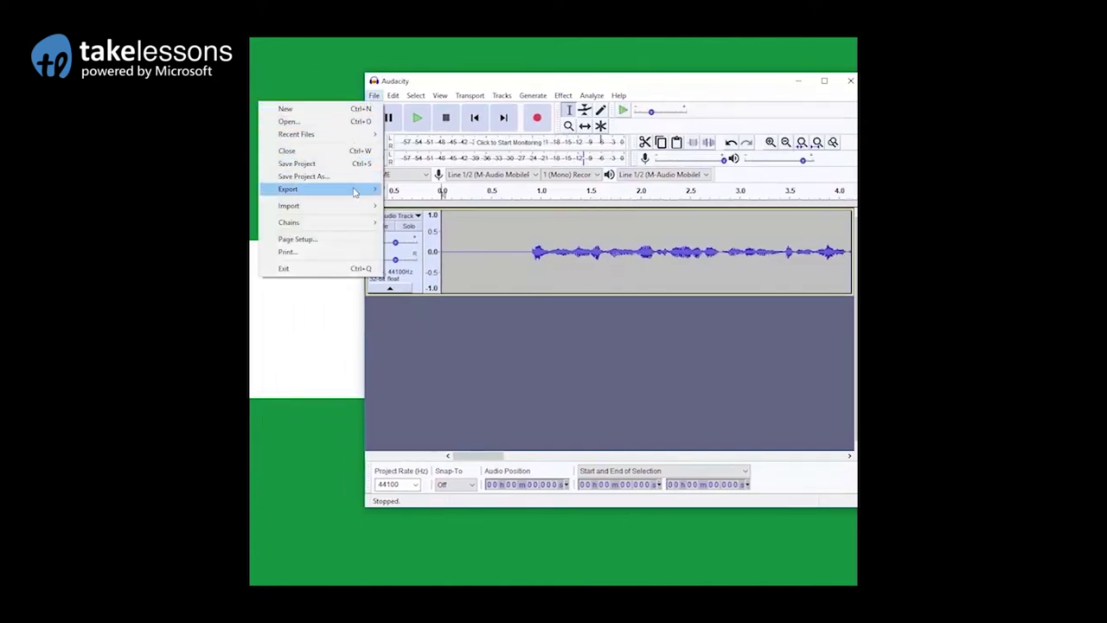
{"action": "mouse_move", "coordinate": [354, 192]}
{"action": "left_click", "coordinate": [423, 191]}
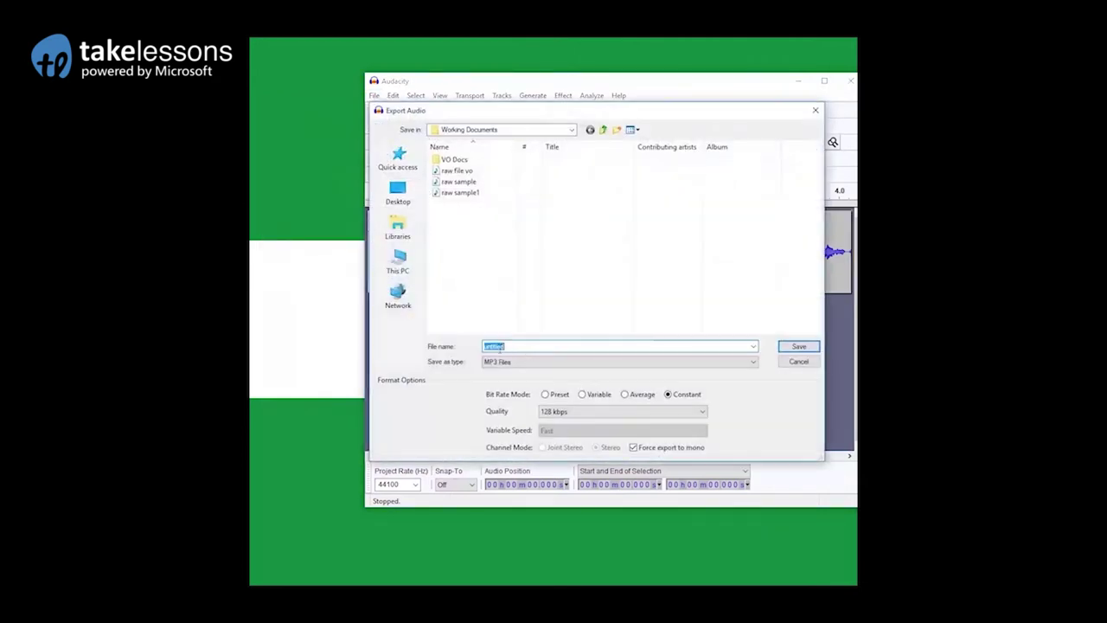
{"action": "left_click", "coordinate": [463, 192]}
{"action": "left_click", "coordinate": [526, 346]}
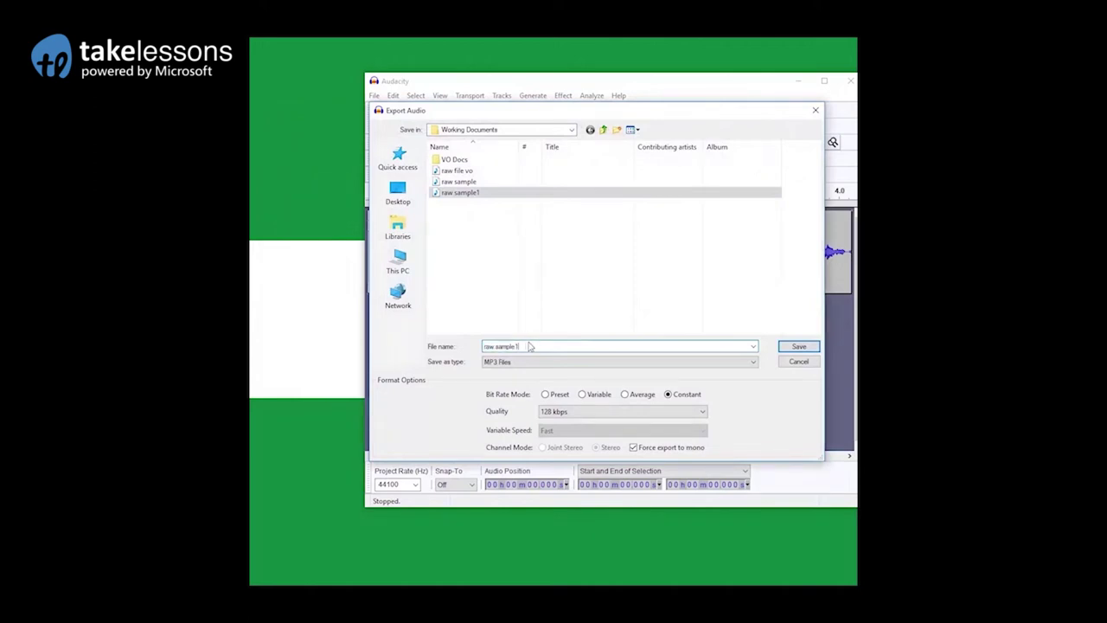
{"action": "key", "text": "BackSpace"}
{"action": "type", "text": "2"}
{"action": "left_click", "coordinate": [794, 349]}
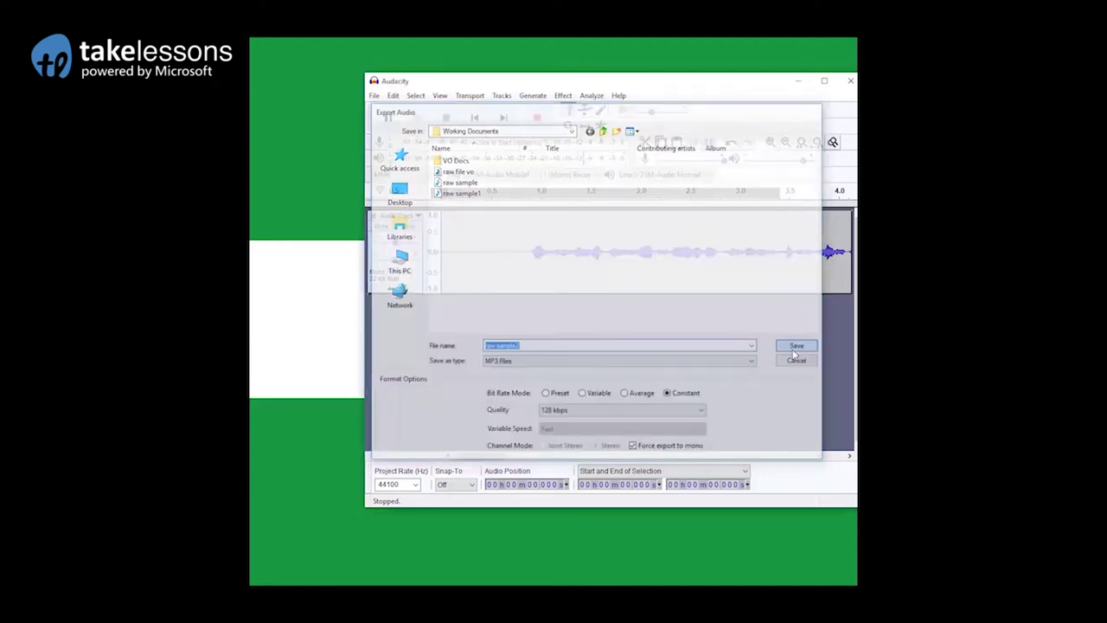
{"action": "left_click", "coordinate": [713, 393]}
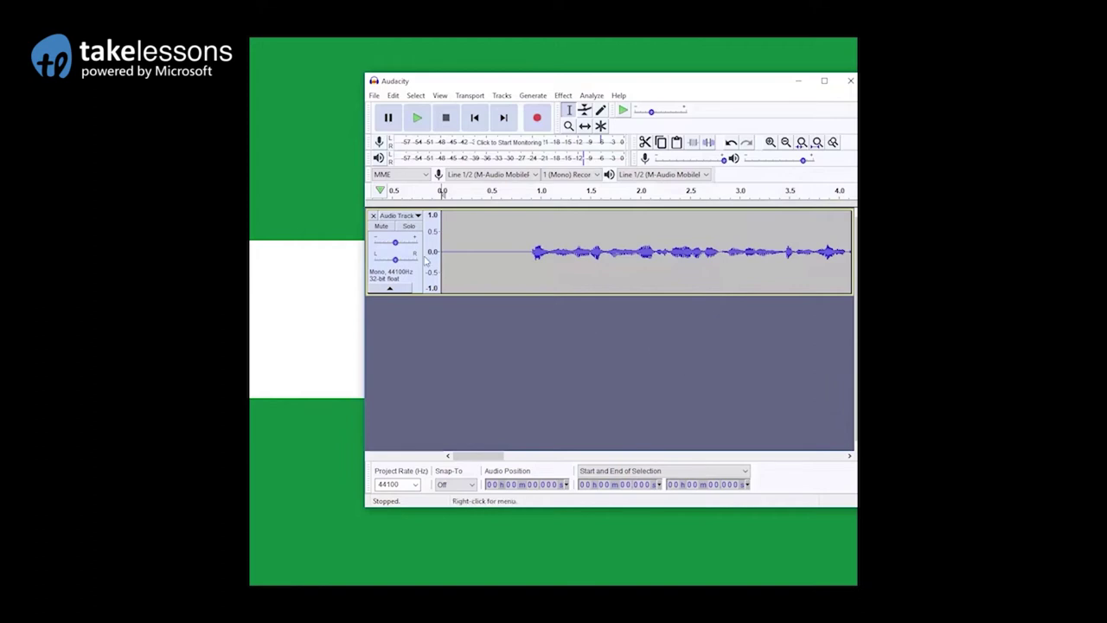
Delete about 0.4 s more of the silence at the start of the recording.
{"action": "left_click_drag", "start_coordinate": [441, 260], "coordinate": [484, 260]}
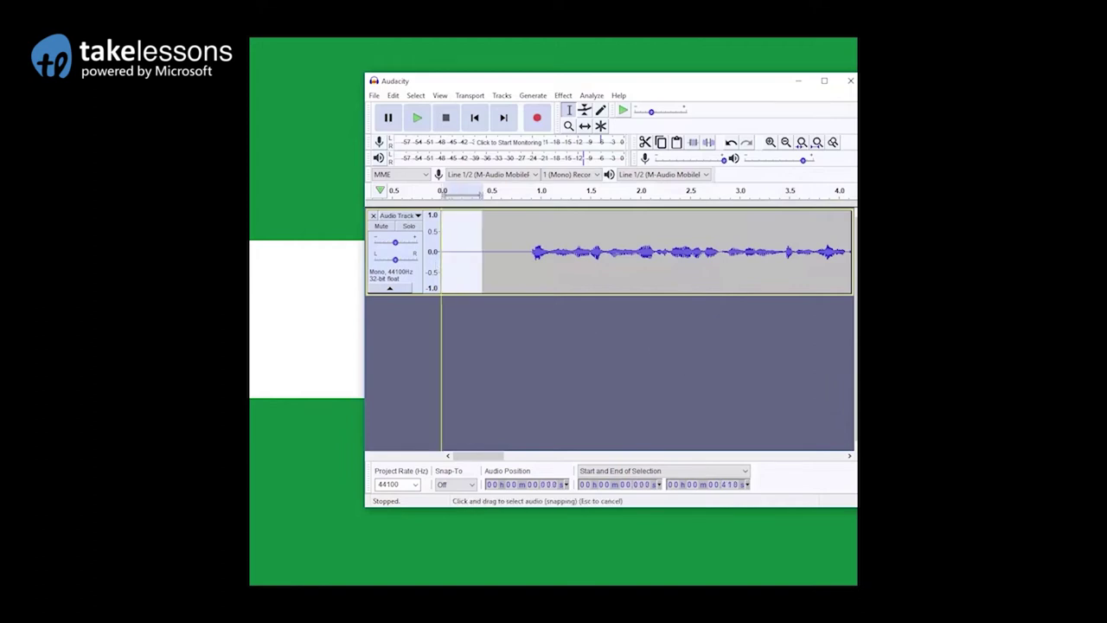
{"action": "key", "text": "Delete"}
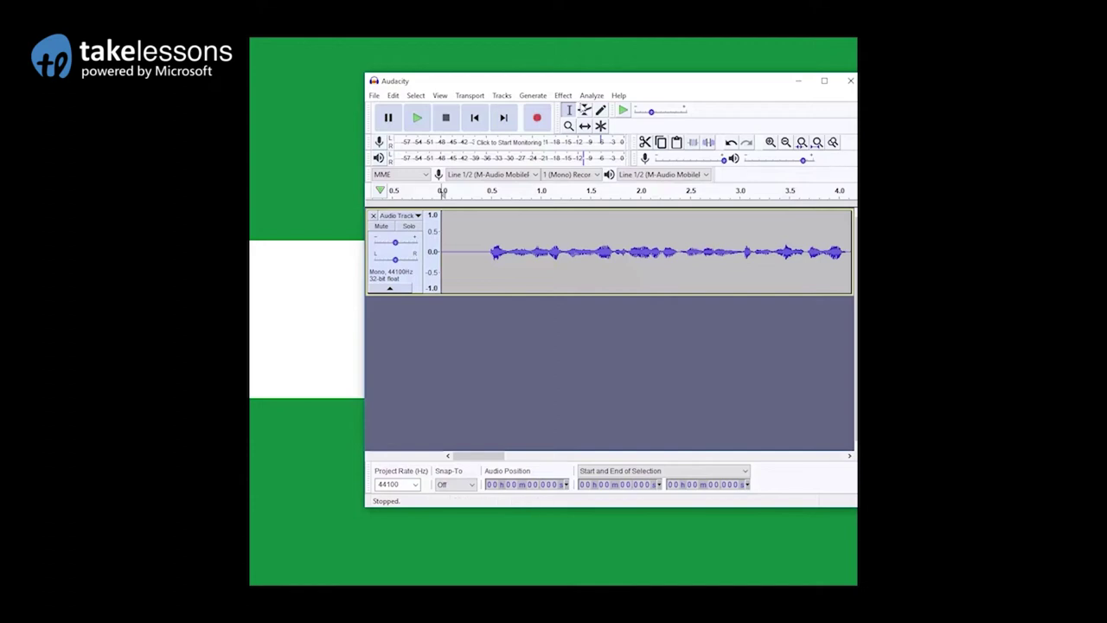
{"action": "left_click", "coordinate": [563, 96]}
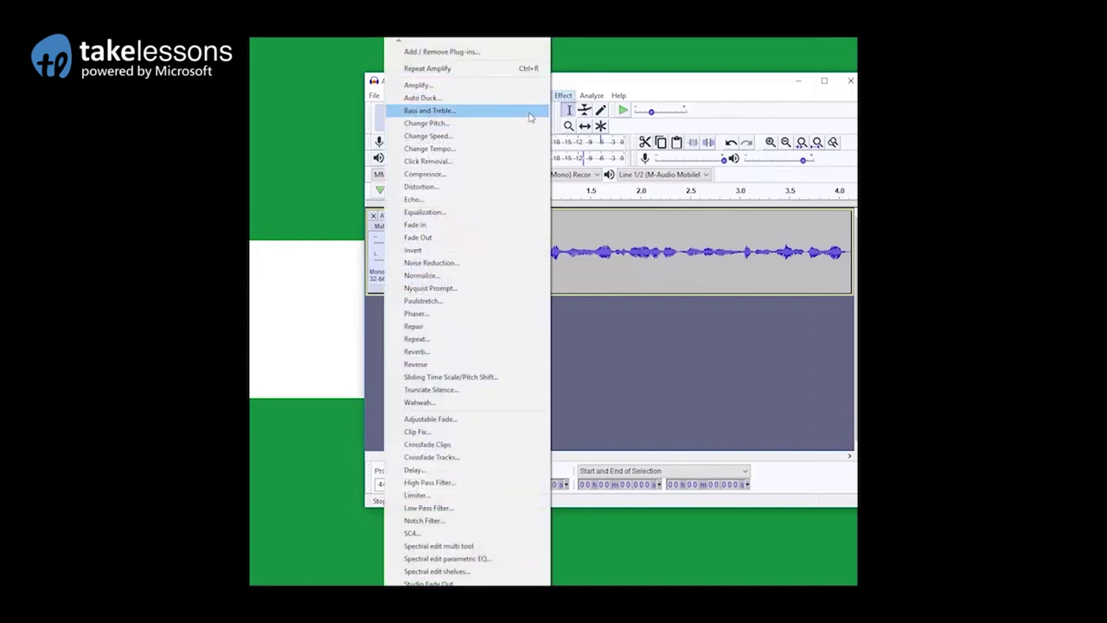
{"action": "left_click", "coordinate": [463, 265]}
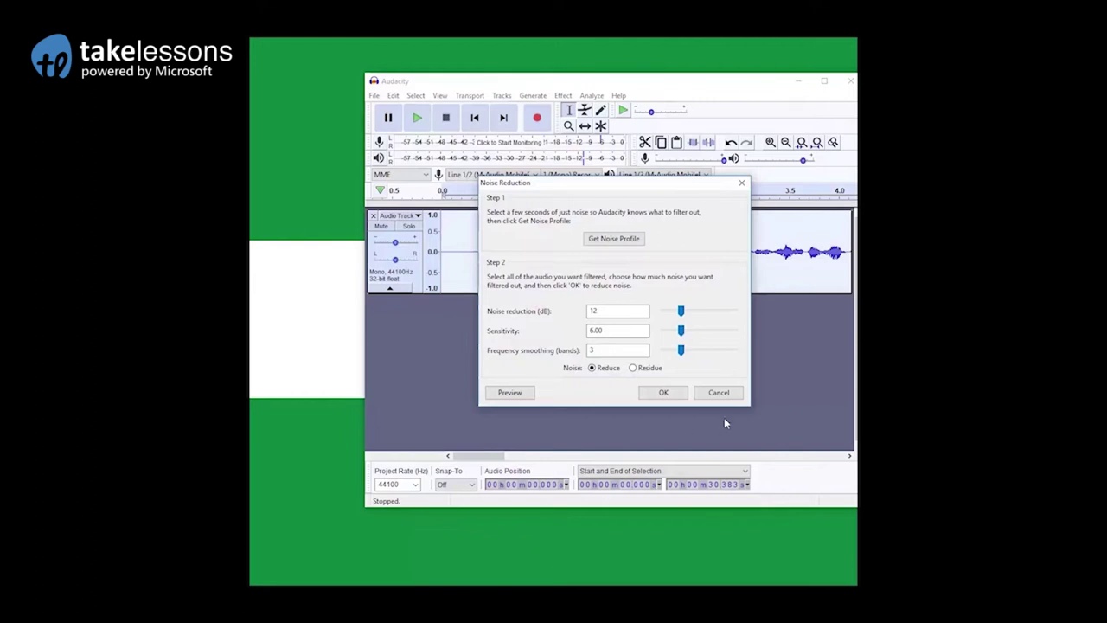
{"action": "left_click", "coordinate": [719, 391]}
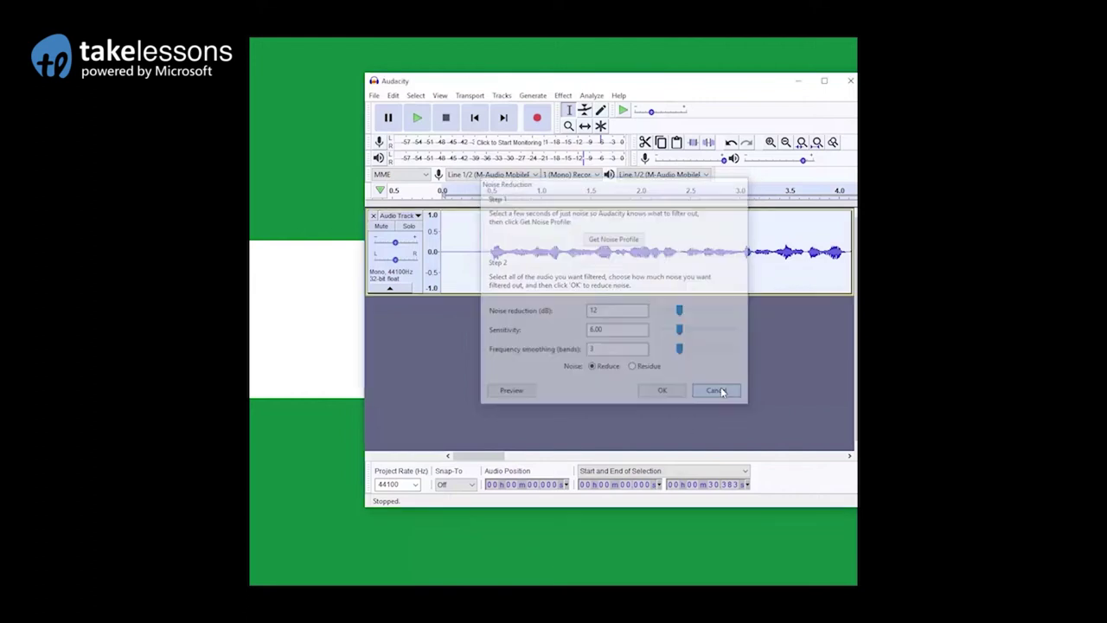
Capture a noise profile for Noise Reduction from the opening silence between about 0.06 s and 0.4 s.
{"action": "left_click", "coordinate": [474, 118]}
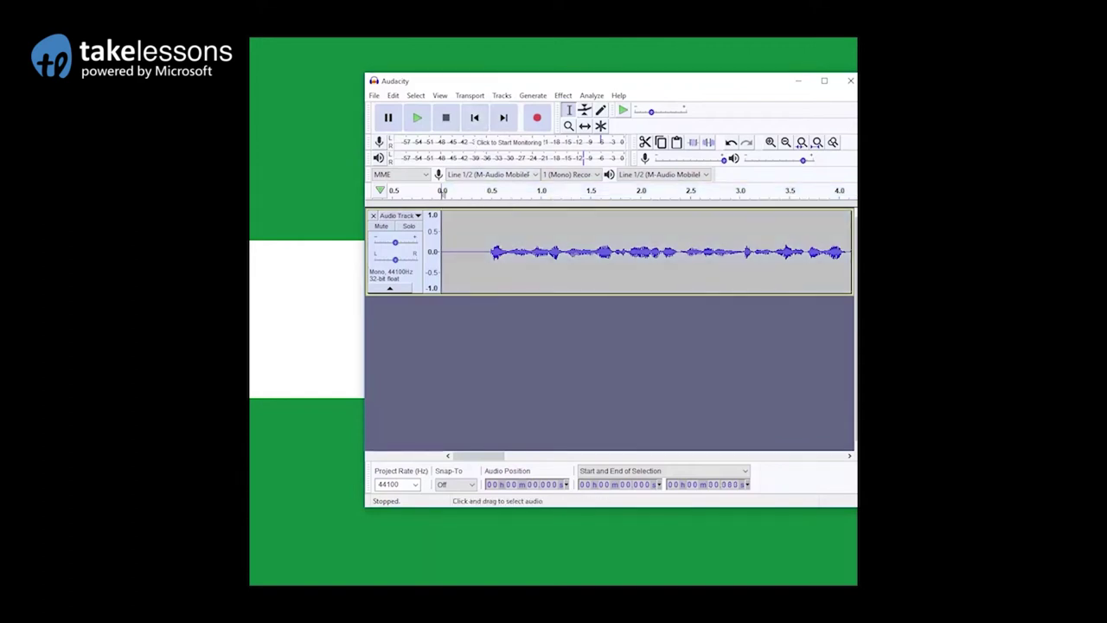
{"action": "left_click_drag", "start_coordinate": [481, 251], "coordinate": [446, 251]}
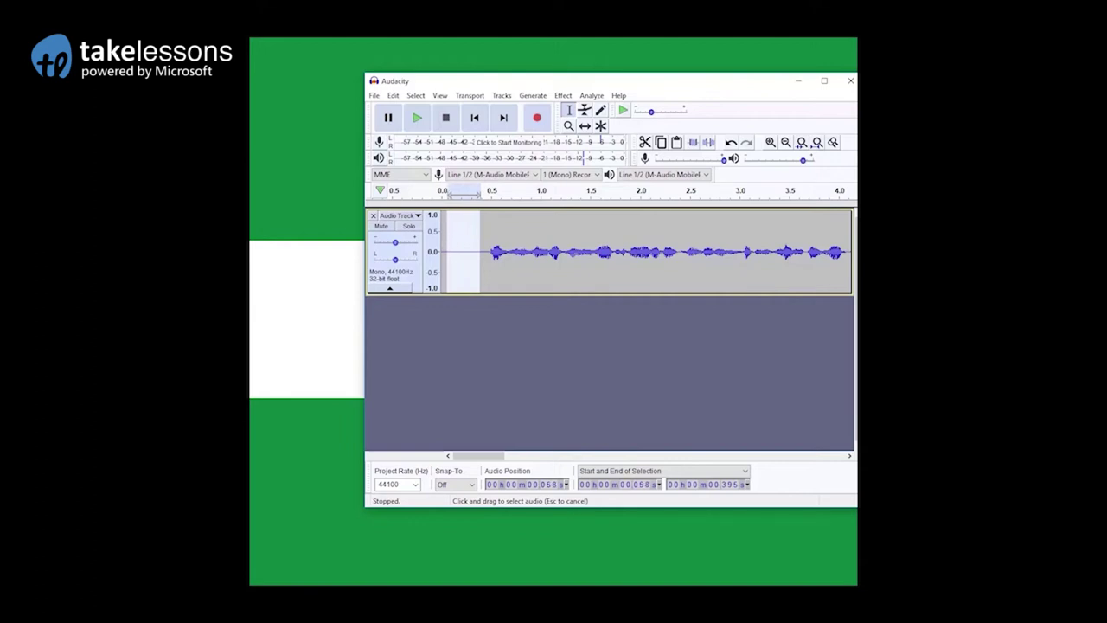
{"action": "key", "text": "Right"}
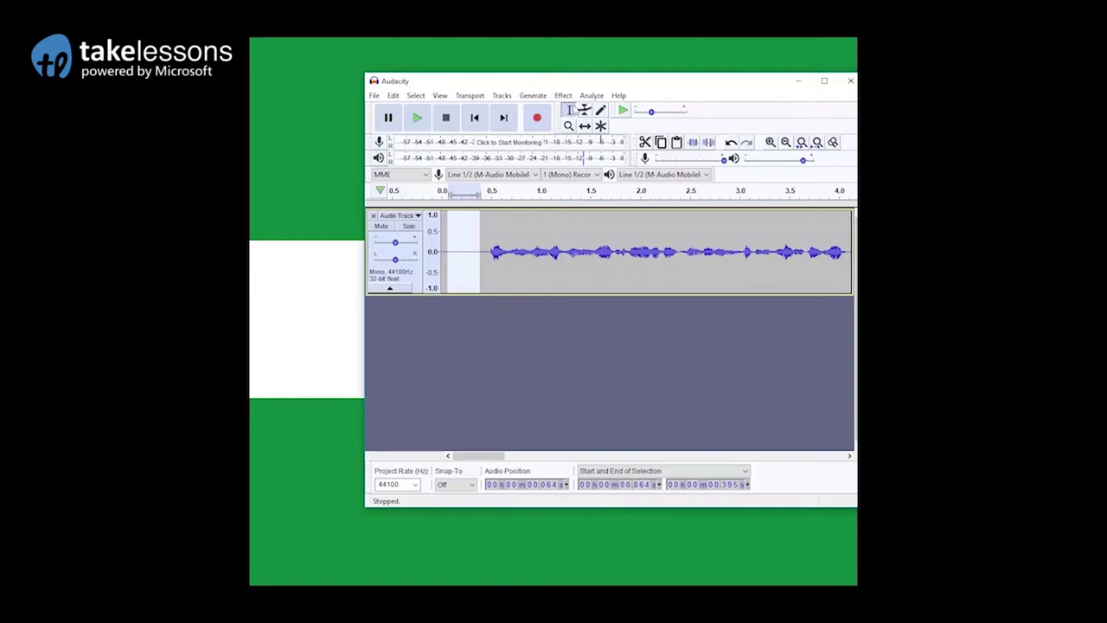
{"action": "left_click", "coordinate": [564, 97]}
{"action": "left_click", "coordinate": [497, 263]}
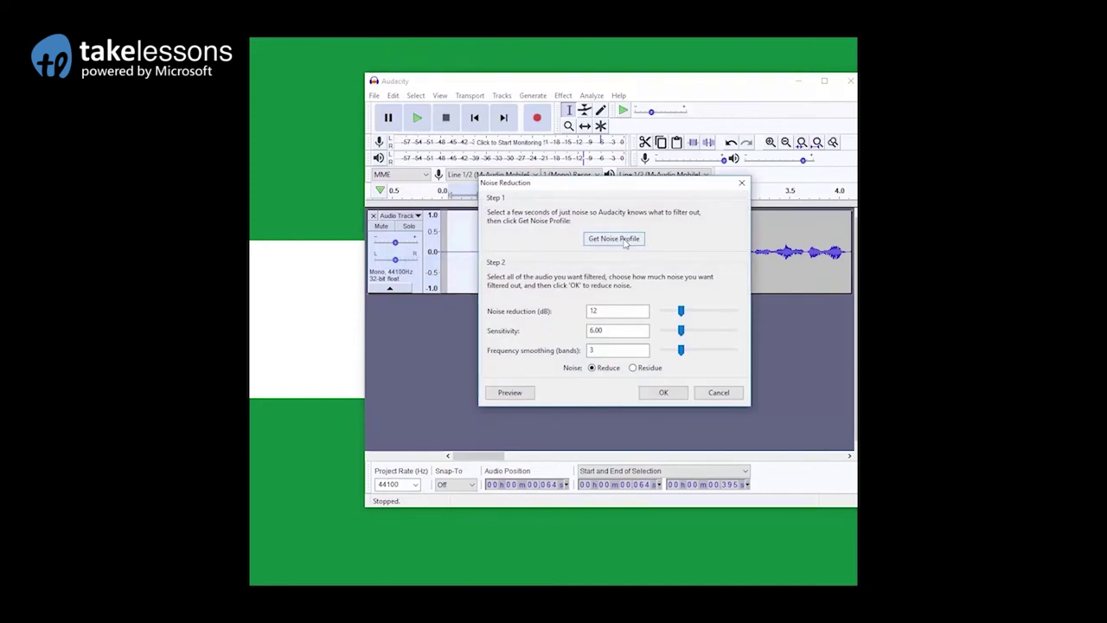
{"action": "left_click", "coordinate": [625, 241]}
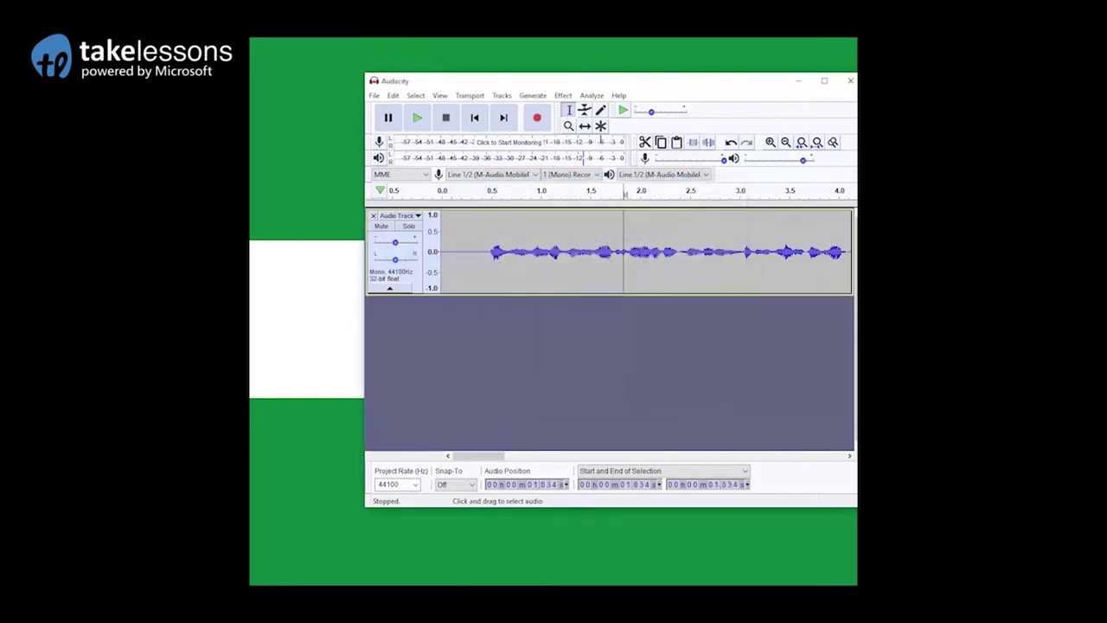
Apply Noise Reduction to the whole recording with 12 dB reduction, sensitivity 6.00 and frequency smoothing of 3 bands.
{"action": "key", "text": "ctrl+a"}
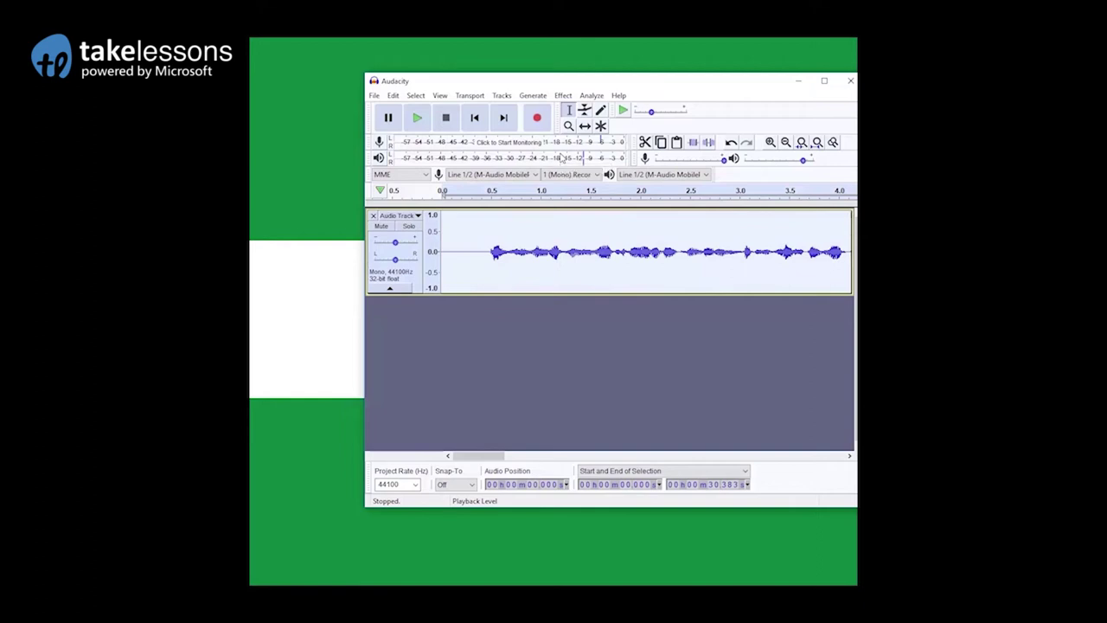
{"action": "left_click", "coordinate": [564, 96]}
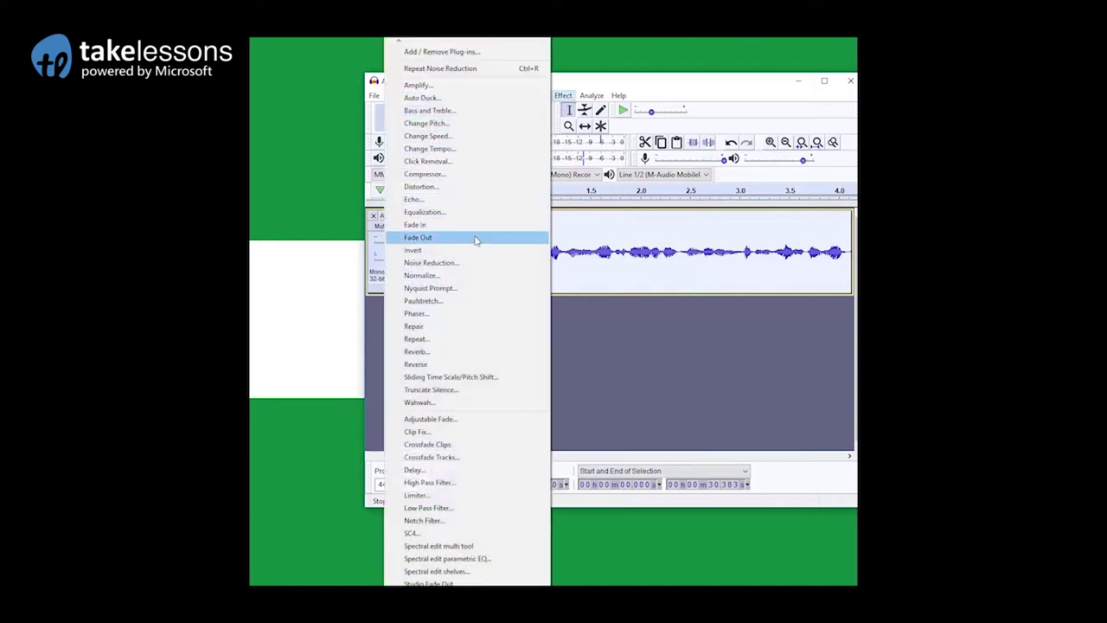
{"action": "left_click", "coordinate": [472, 263]}
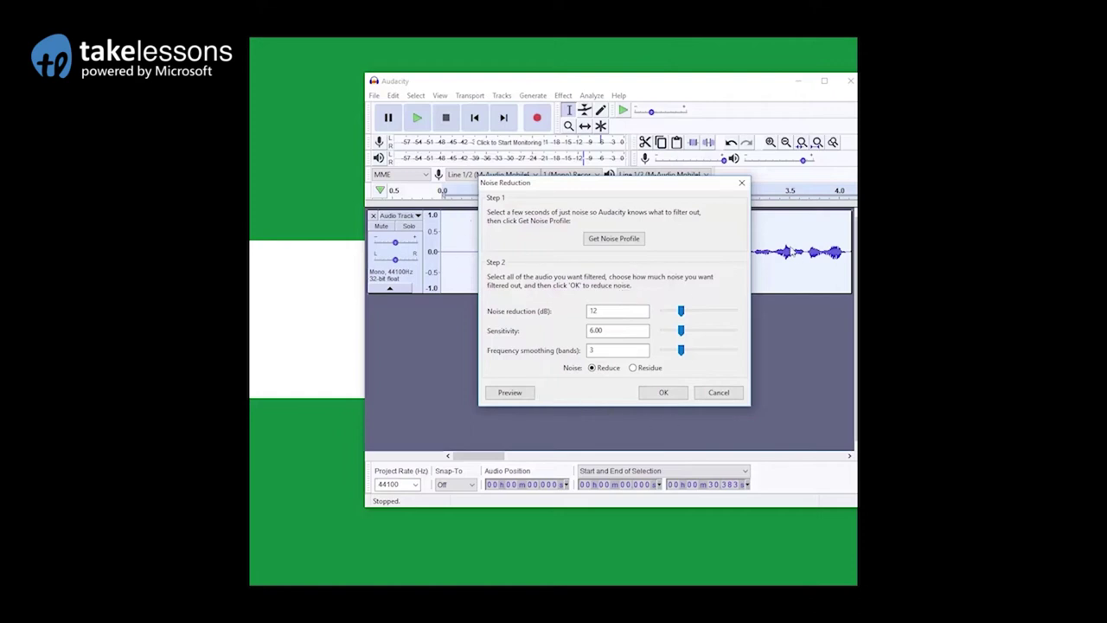
{"action": "left_click", "coordinate": [663, 392]}
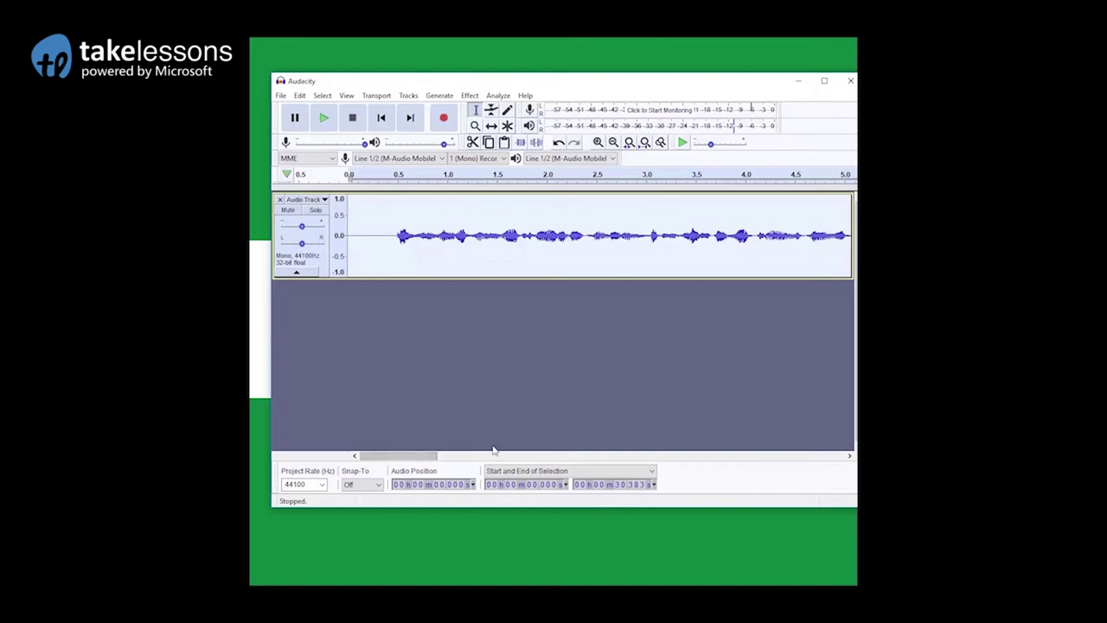
Try to compress the whole recording with a -27 dB threshold, a 3.4:1 ratio and compression based on peaks.
{"action": "left_click", "coordinate": [468, 96]}
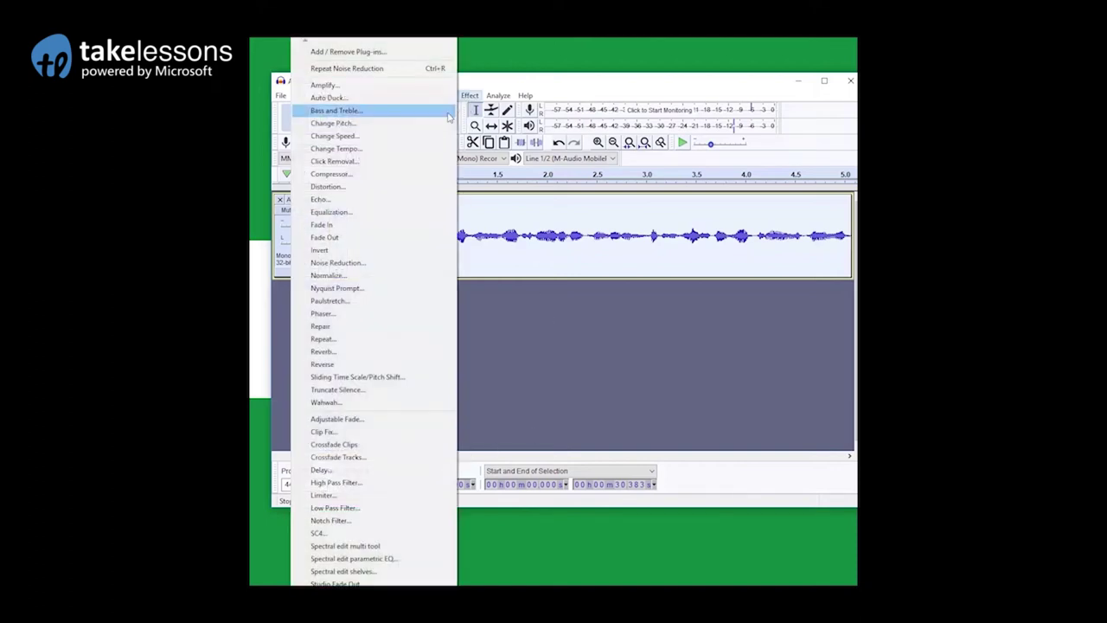
{"action": "left_click", "coordinate": [411, 173]}
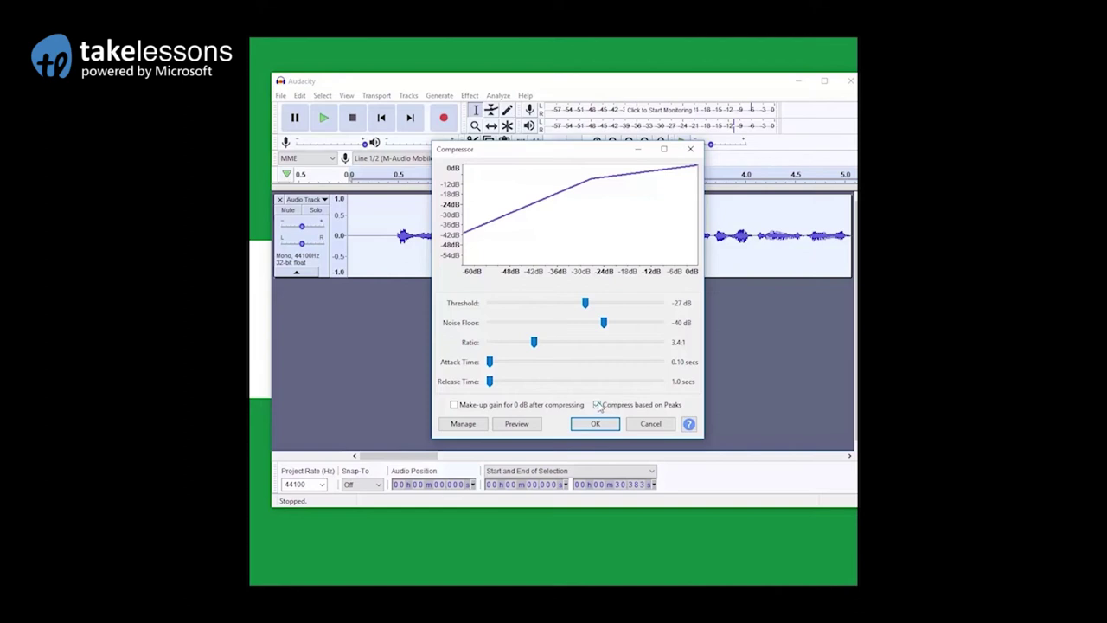
{"action": "left_click", "coordinate": [598, 405]}
{"action": "left_click", "coordinate": [598, 406]}
{"action": "left_click", "coordinate": [595, 423]}
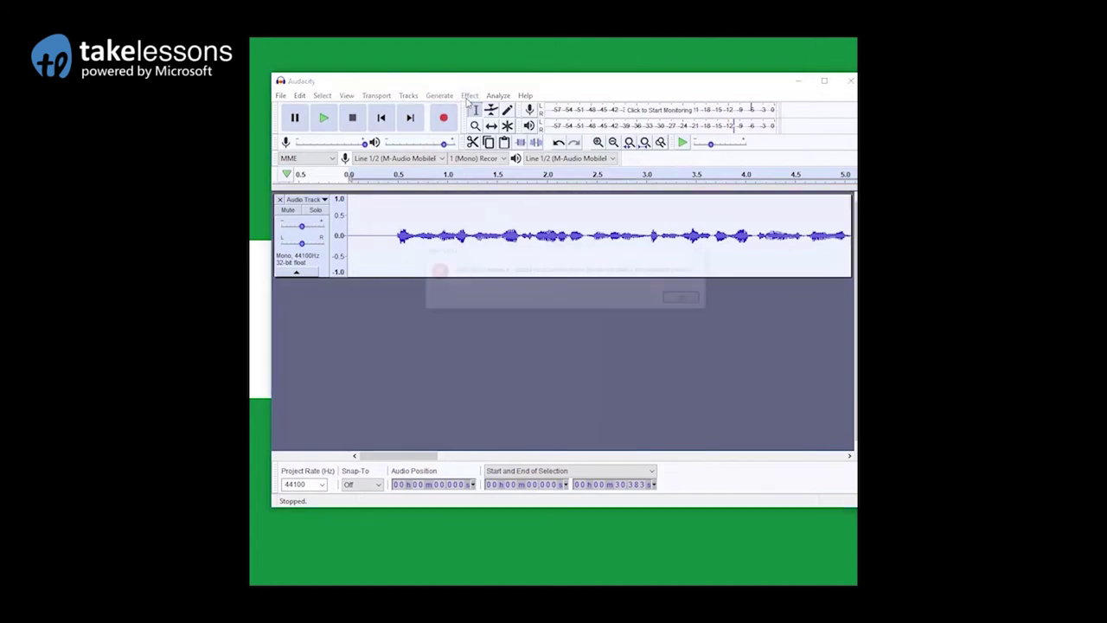
{"action": "left_click", "coordinate": [683, 298]}
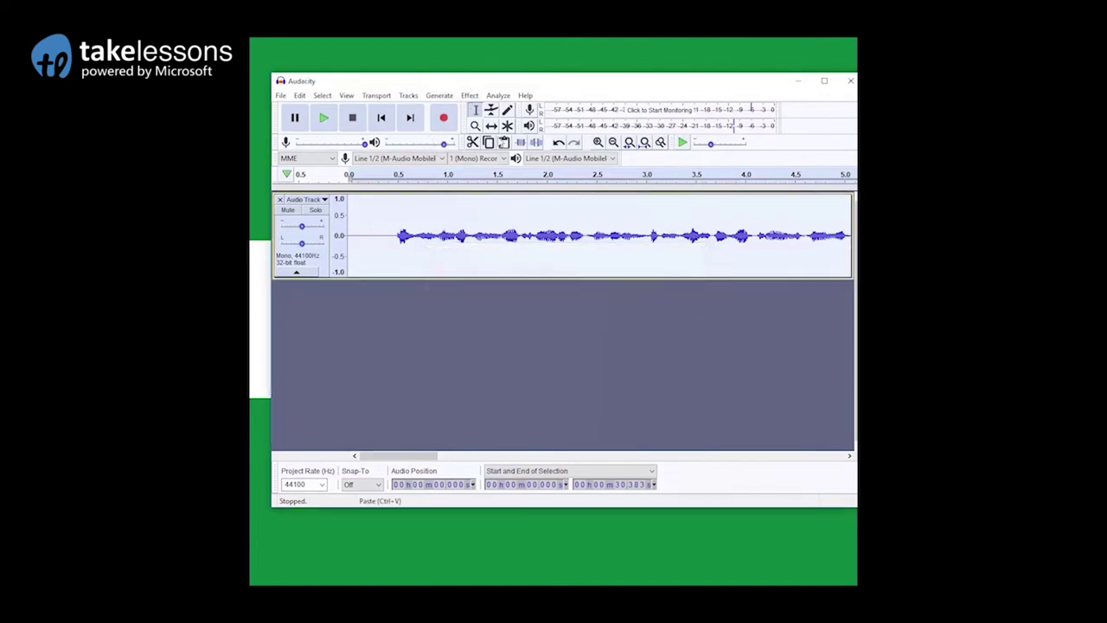
Apply the Compressor to the whole recording with threshold -27 dB, noise floor -40 dB, ratio 3.4:1, attack 0.10 s and release 1.0 s, based on peaks.
{"action": "left_click", "coordinate": [469, 95]}
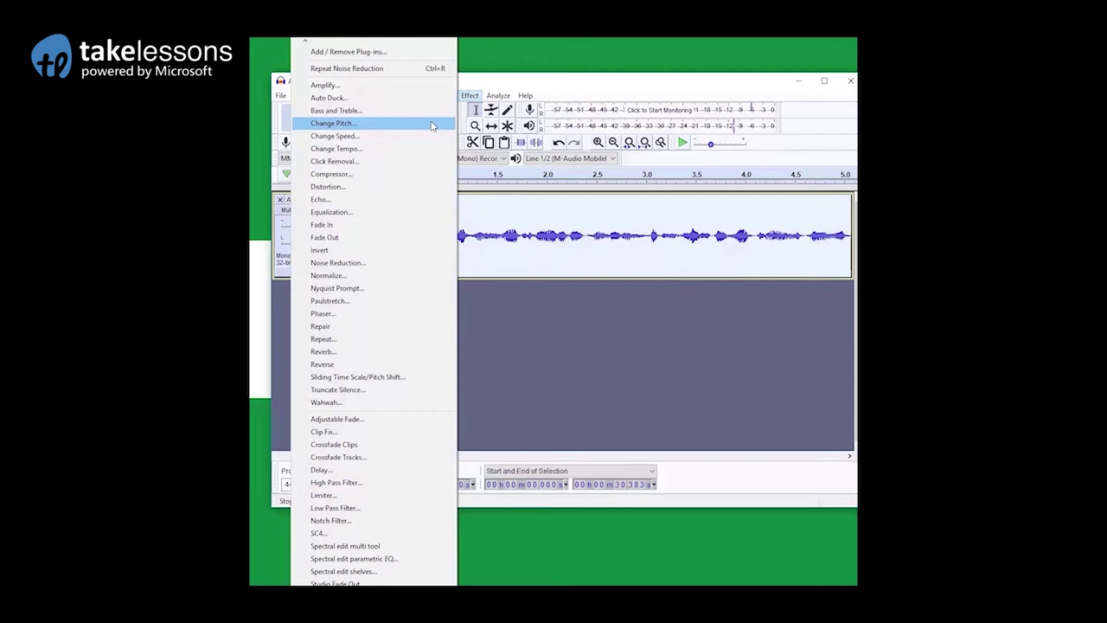
{"action": "left_click", "coordinate": [415, 174]}
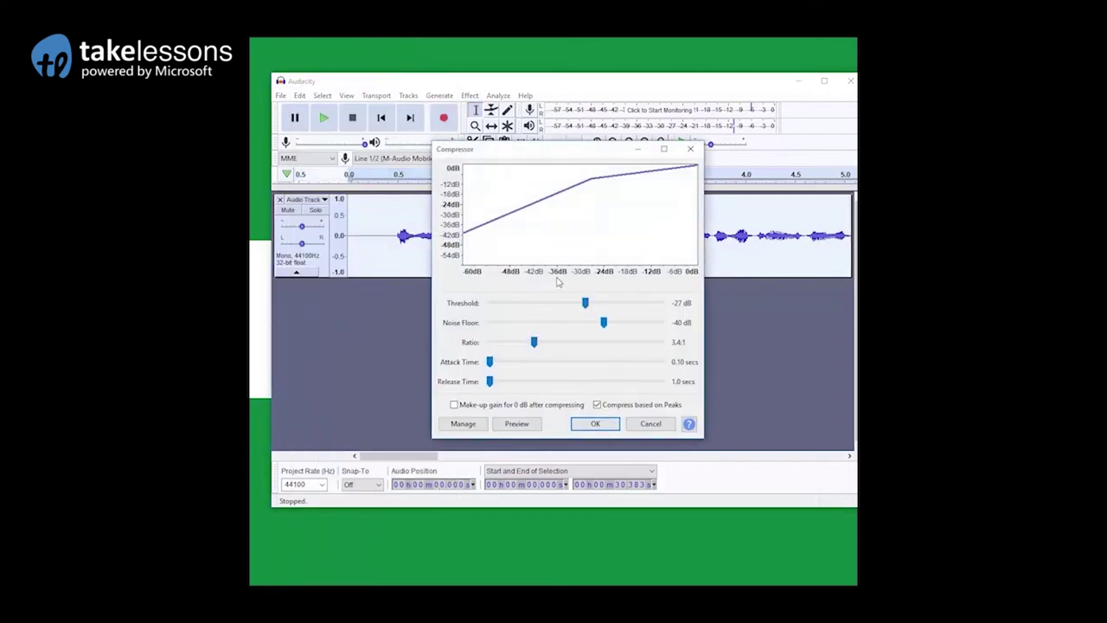
{"action": "left_click", "coordinate": [596, 424]}
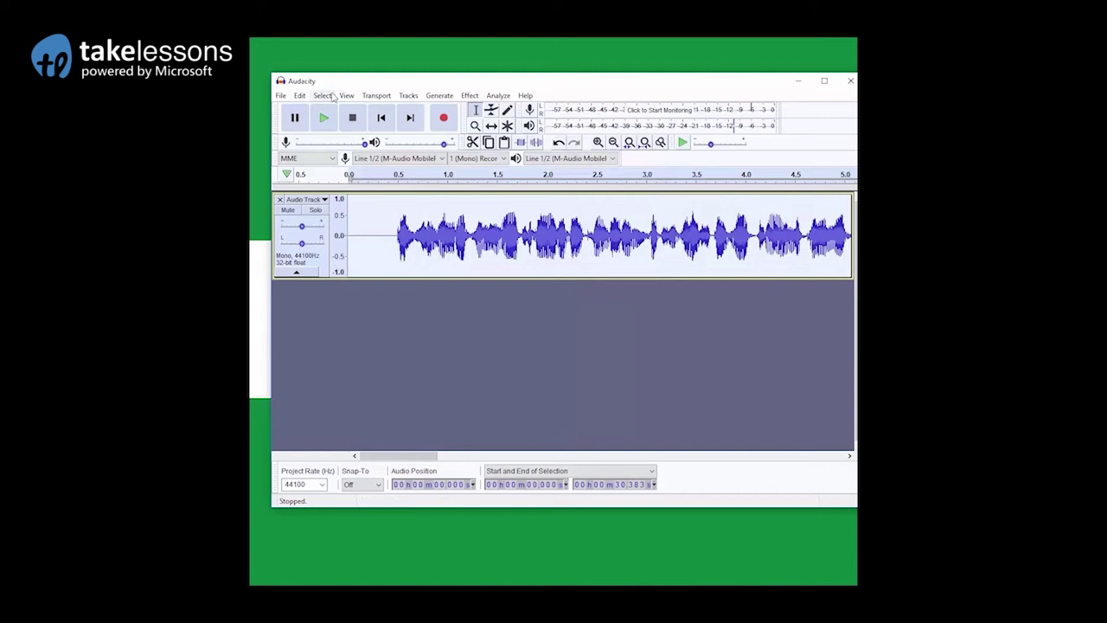
Play the compressed recording from the start to about 11 s to check its sound, and return to the start.
{"action": "left_click", "coordinate": [325, 120]}
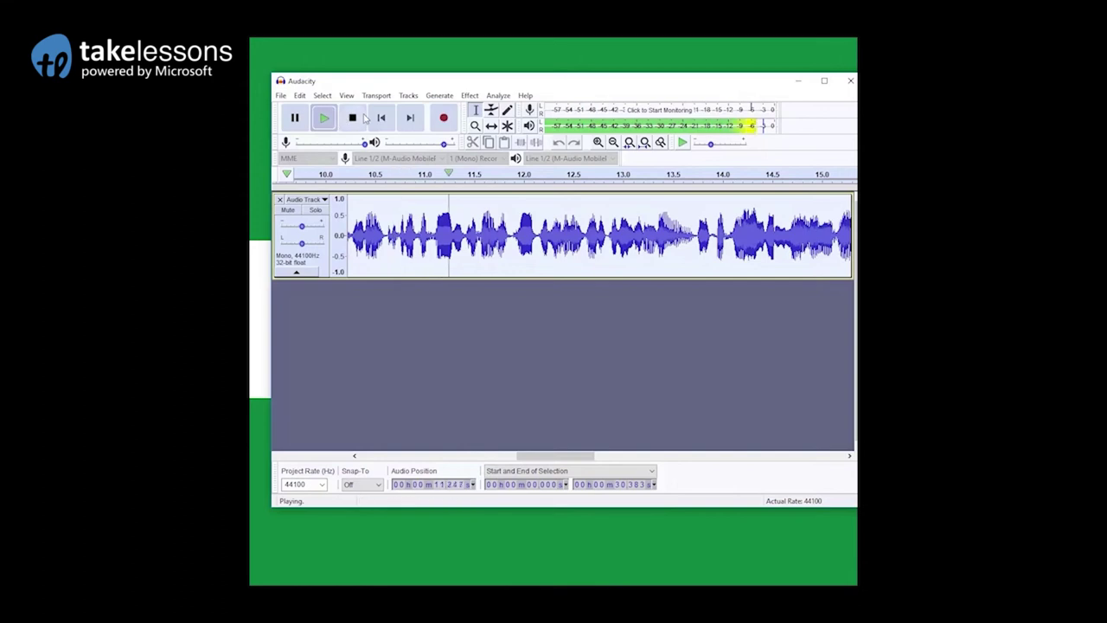
{"action": "left_click", "coordinate": [351, 118]}
{"action": "left_click", "coordinate": [382, 117]}
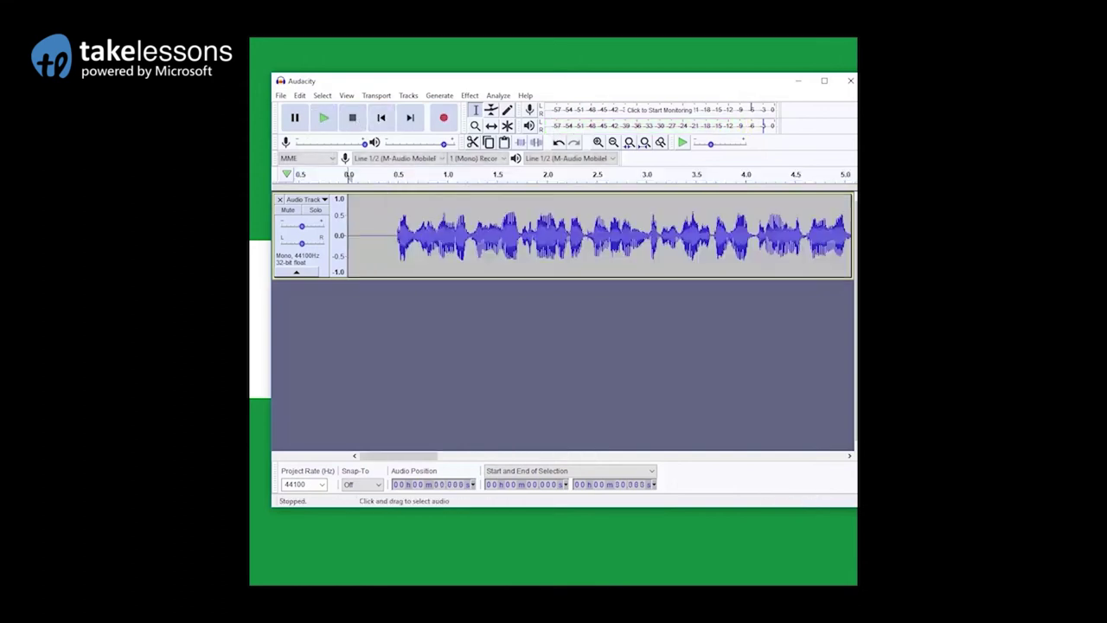
Amplify the whole recording to a new peak amplitude of -3 dB.
{"action": "key", "text": "ctrl+a"}
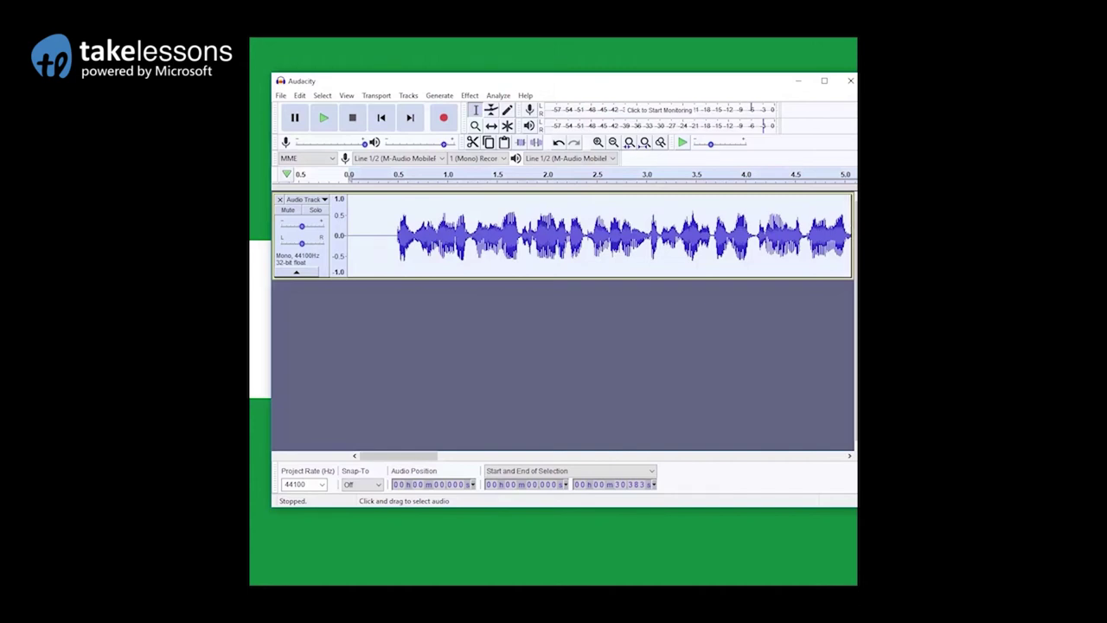
{"action": "left_click", "coordinate": [471, 96]}
{"action": "left_click", "coordinate": [345, 85]}
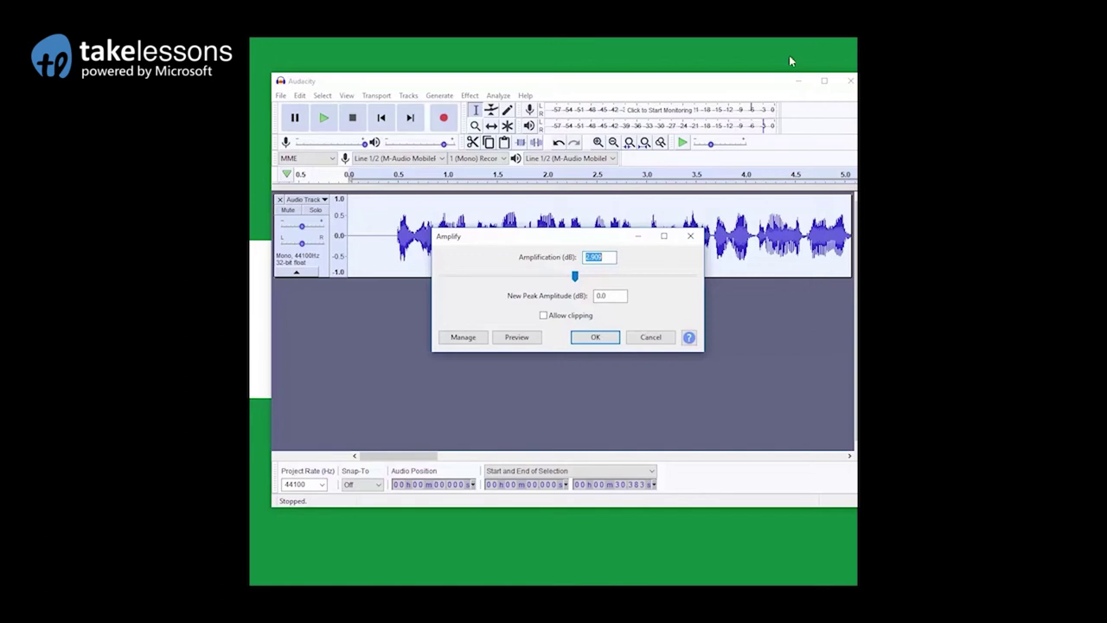
{"action": "left_click", "coordinate": [612, 296]}
{"action": "double_click", "coordinate": [612, 296]}
{"action": "type", "text": "-3"}
{"action": "left_click", "coordinate": [588, 338]}
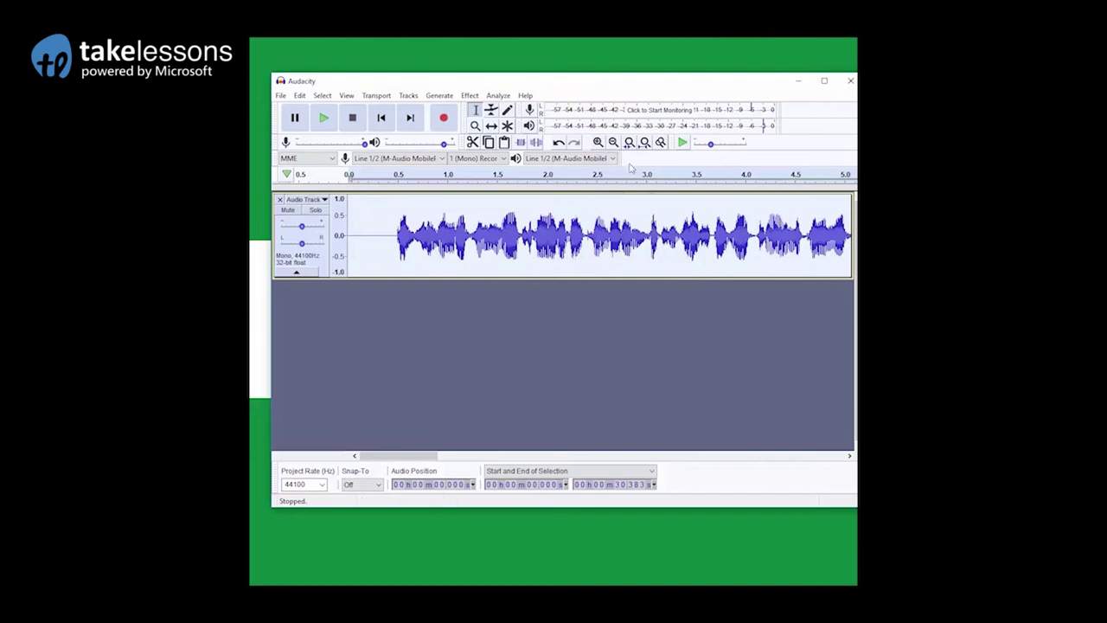
Show the full length of the recording and amplify it to a new peak amplitude of -1 dB.
{"action": "left_click", "coordinate": [613, 143]}
{"action": "left_click", "coordinate": [613, 143]}
{"action": "left_click", "coordinate": [613, 144]}
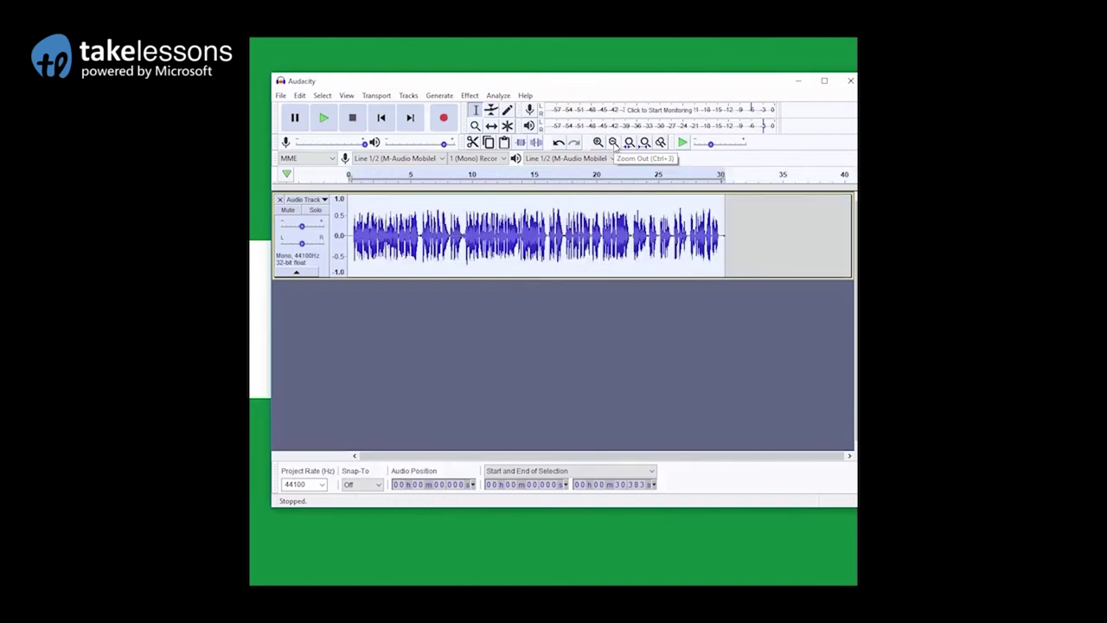
{"action": "left_click", "coordinate": [469, 95]}
{"action": "left_click", "coordinate": [422, 86]}
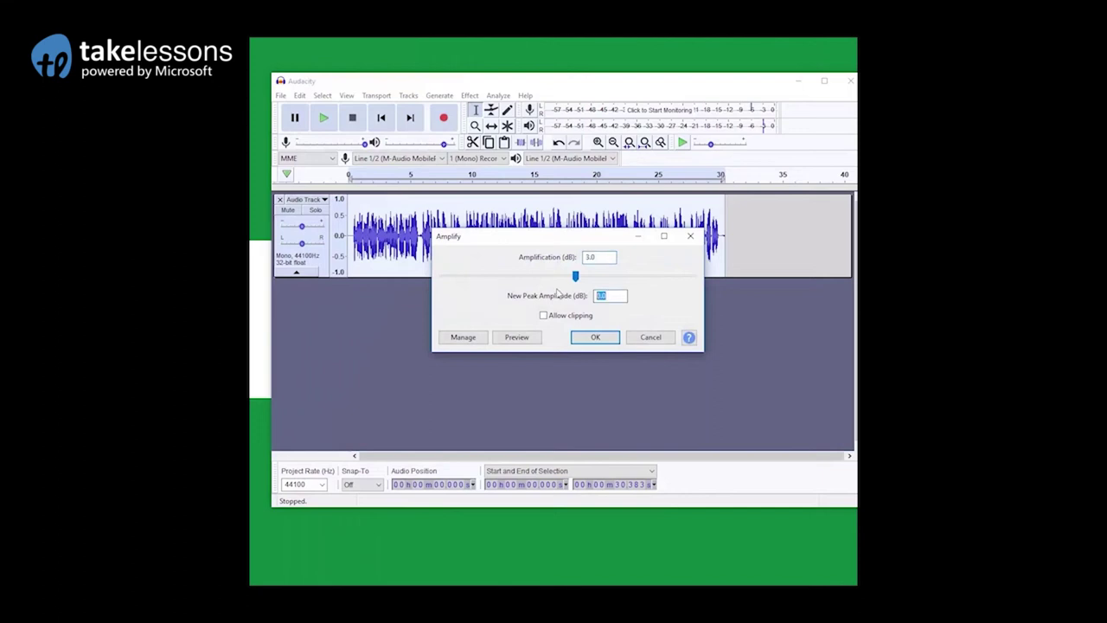
{"action": "type", "text": "-1"}
{"action": "key", "text": "Return"}
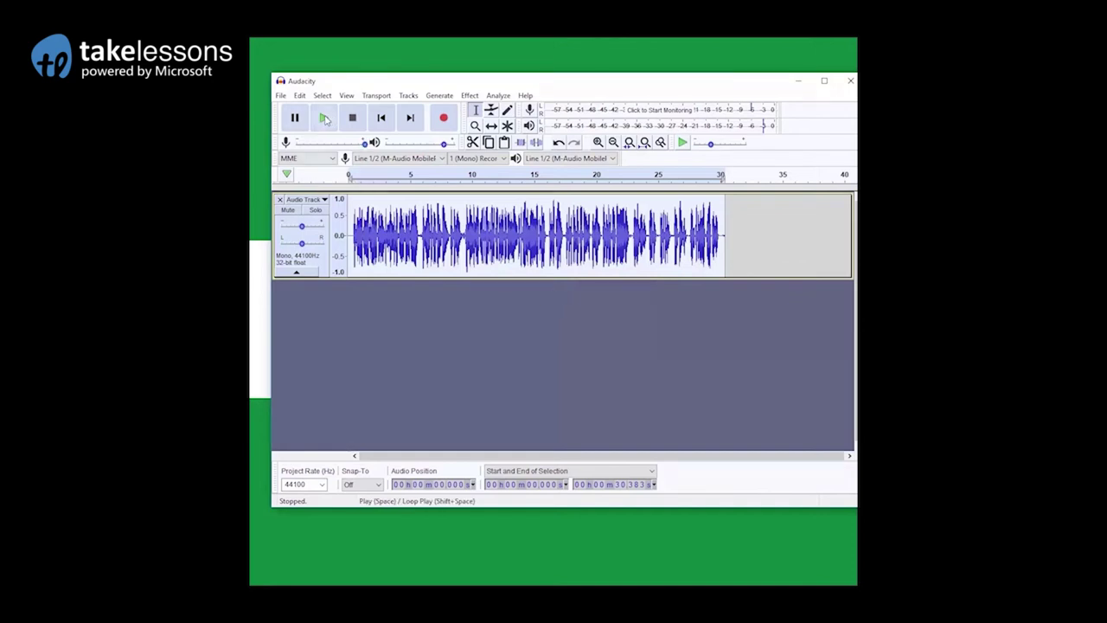
Play the first 5 seconds or so of the amplified recording and return to the start.
{"action": "left_click", "coordinate": [323, 119]}
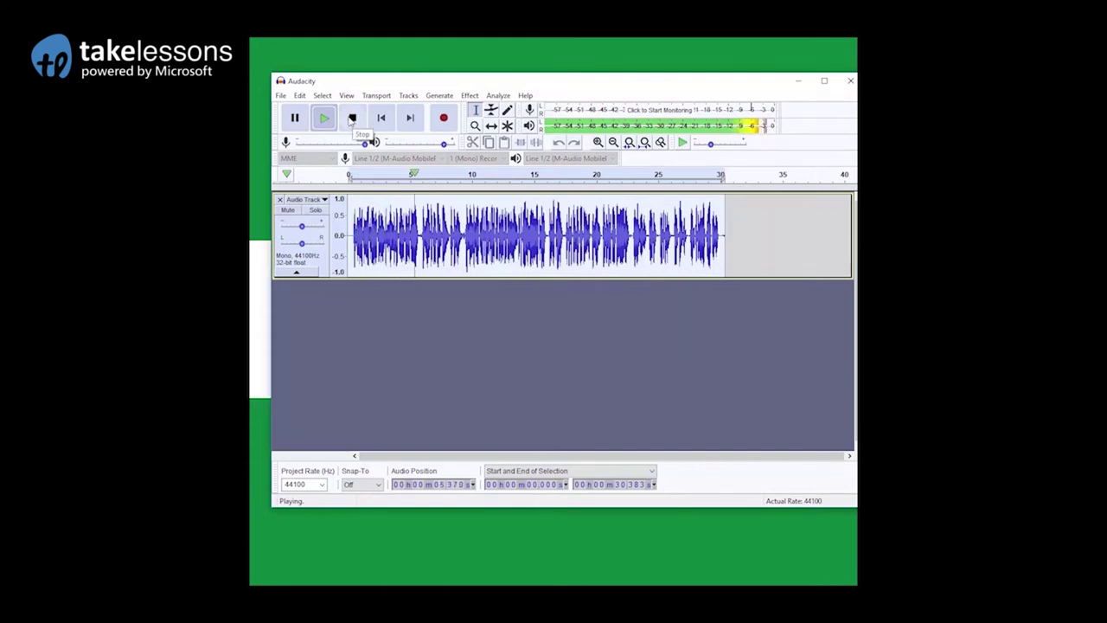
{"action": "left_click", "coordinate": [352, 119]}
{"action": "left_click", "coordinate": [382, 118]}
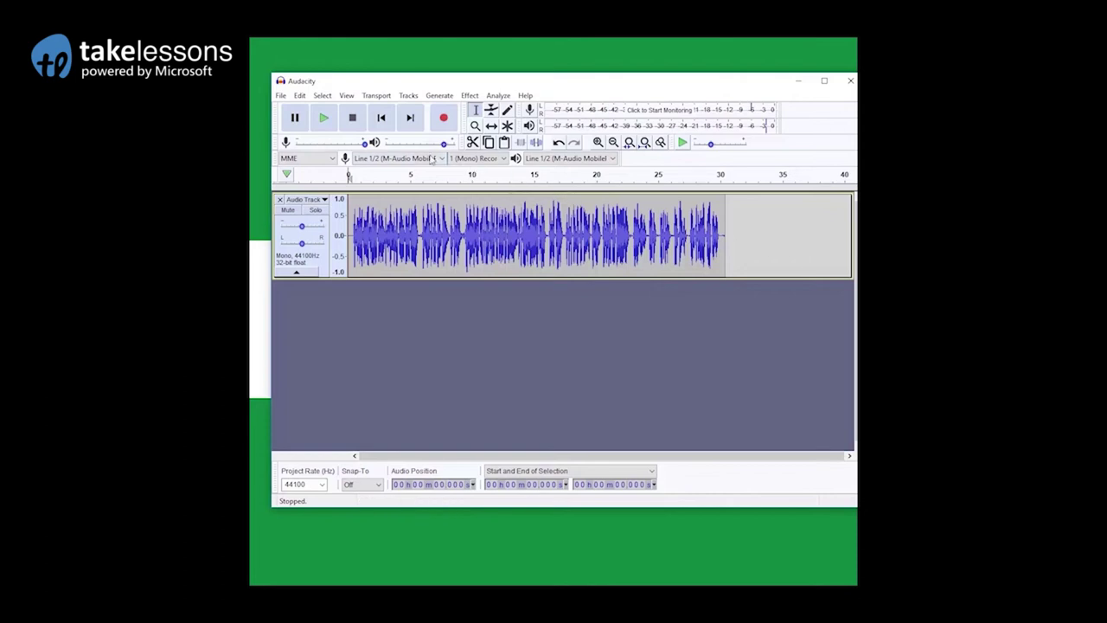
Play the recording from about 4.99 s to listen to the pause in the speech that follows.
{"action": "left_click", "coordinate": [597, 143]}
{"action": "left_click", "coordinate": [596, 143]}
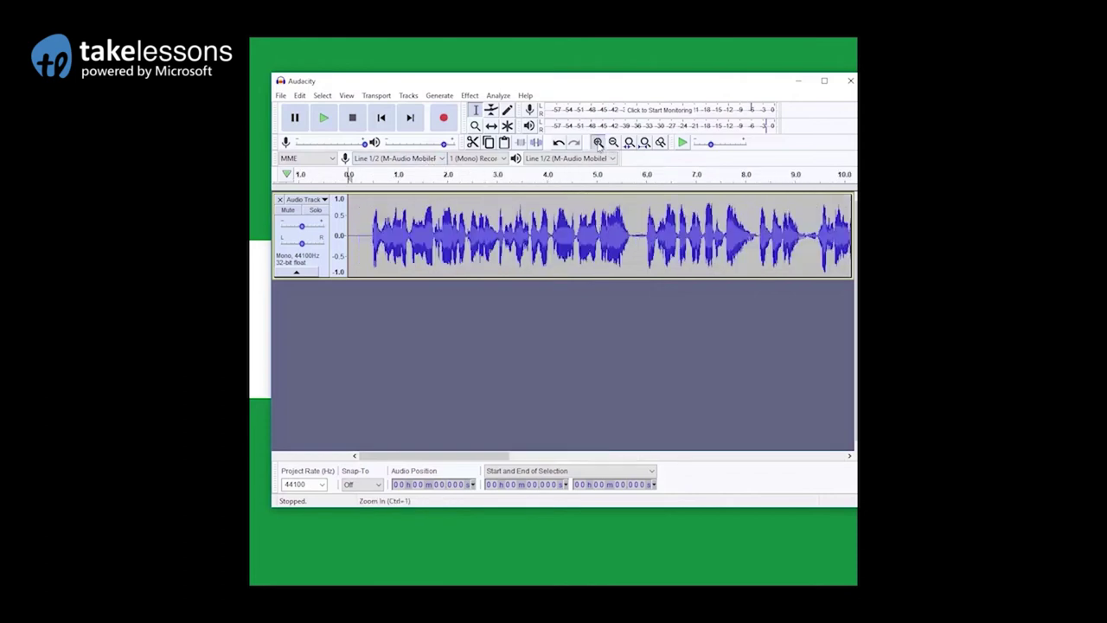
{"action": "left_click", "coordinate": [597, 143]}
{"action": "left_click", "coordinate": [596, 142]}
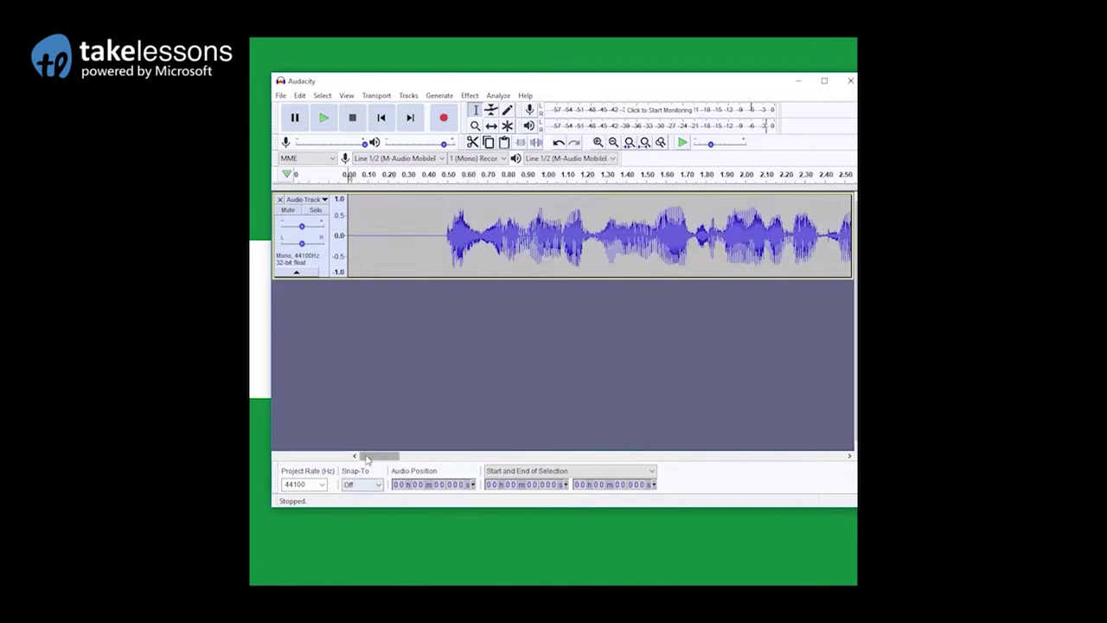
{"action": "left_click_drag", "start_coordinate": [370, 456], "coordinate": [446, 456]}
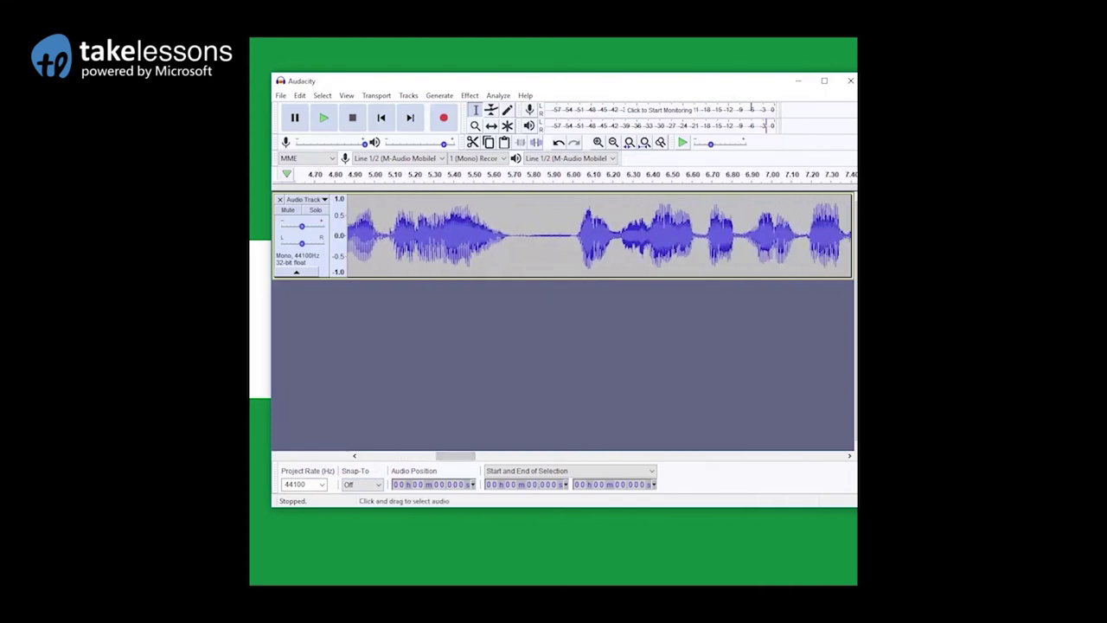
{"action": "left_click", "coordinate": [372, 174]}
{"action": "key", "text": "space"}
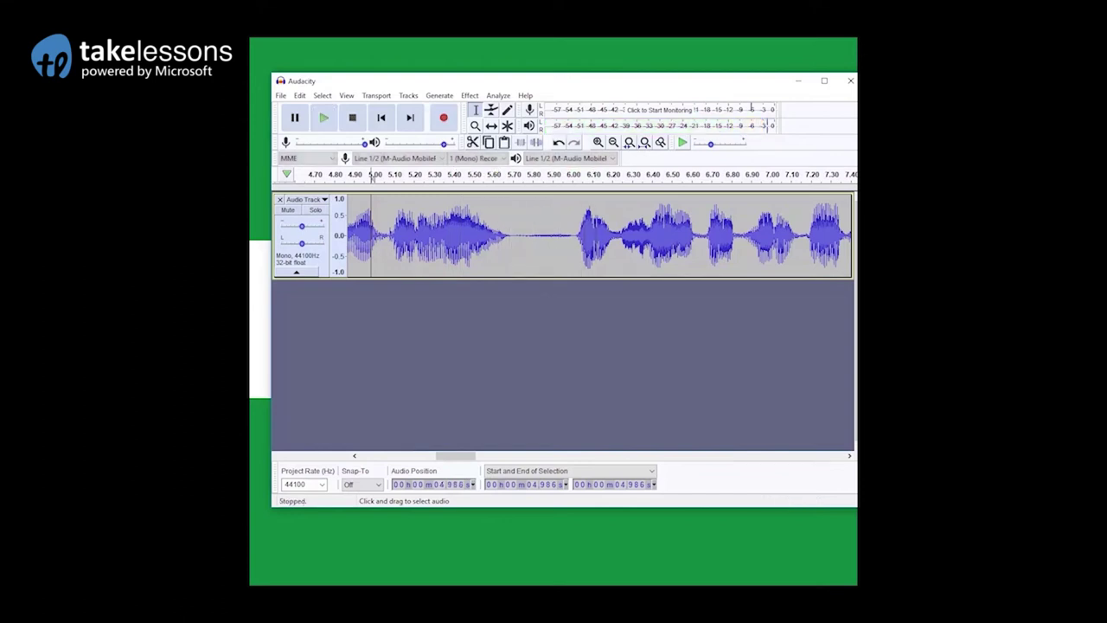
Reduce the level of the pause between about 5.71 s and 6.01 s by 25.6 dB with Amplify.
{"action": "left_click_drag", "start_coordinate": [514, 247], "coordinate": [573, 253]}
{"action": "key", "text": "space"}
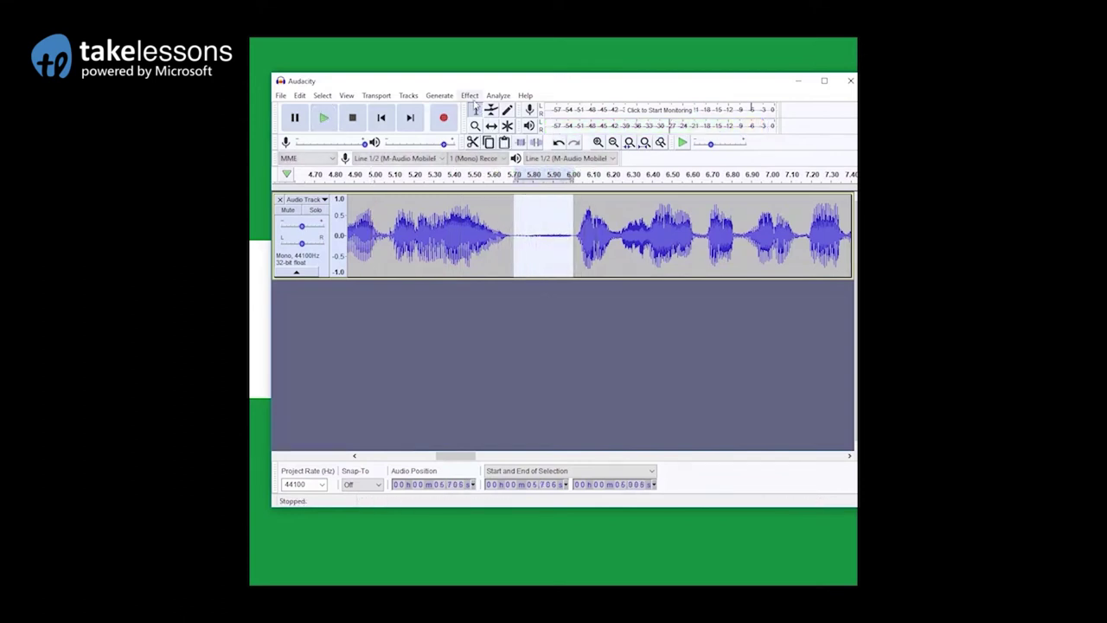
{"action": "left_click", "coordinate": [469, 95]}
{"action": "left_click", "coordinate": [421, 84]}
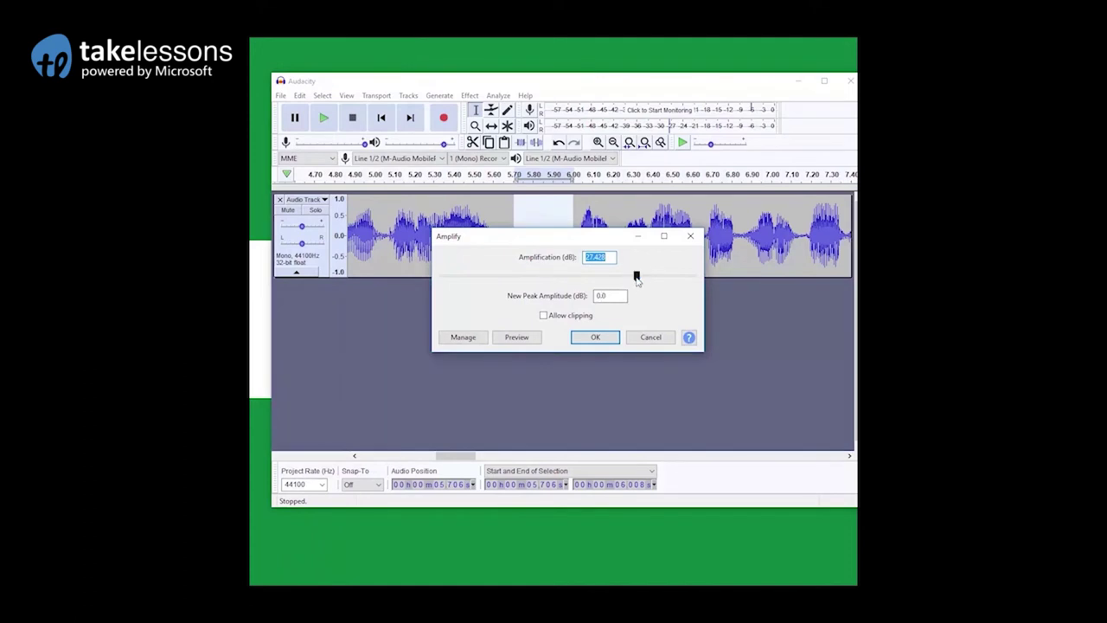
{"action": "left_click_drag", "start_coordinate": [636, 278], "coordinate": [609, 279]}
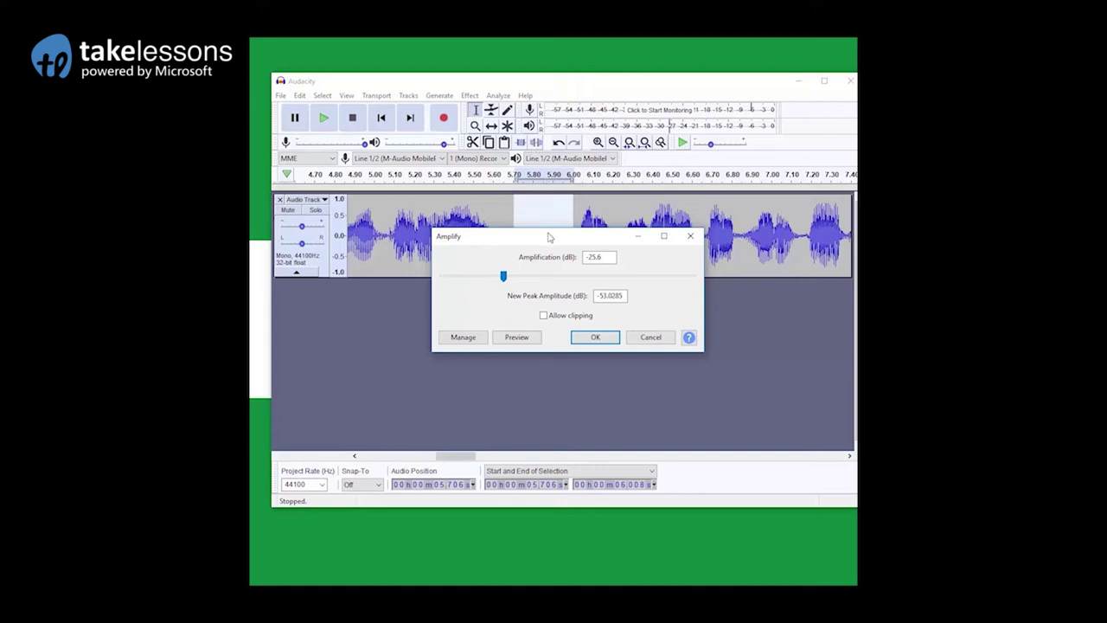
{"action": "left_click", "coordinate": [589, 338]}
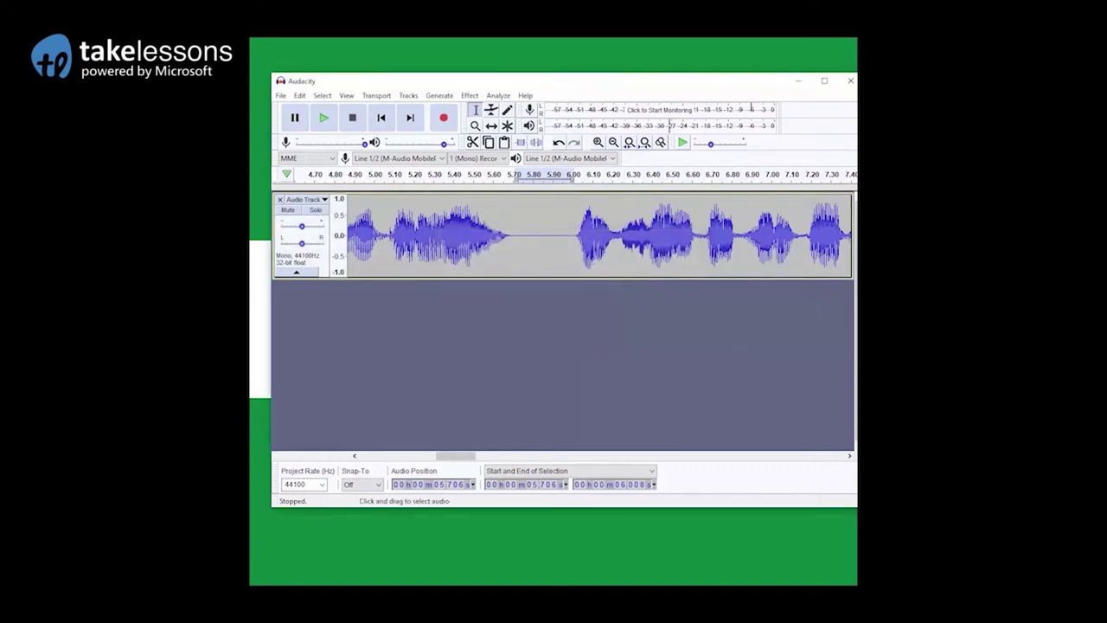
Play from about 4.93 s to check the quietened pause, and flatten the noise between about 9.24 s and 9.45 s.
{"action": "left_click", "coordinate": [359, 233]}
{"action": "key", "text": "space"}
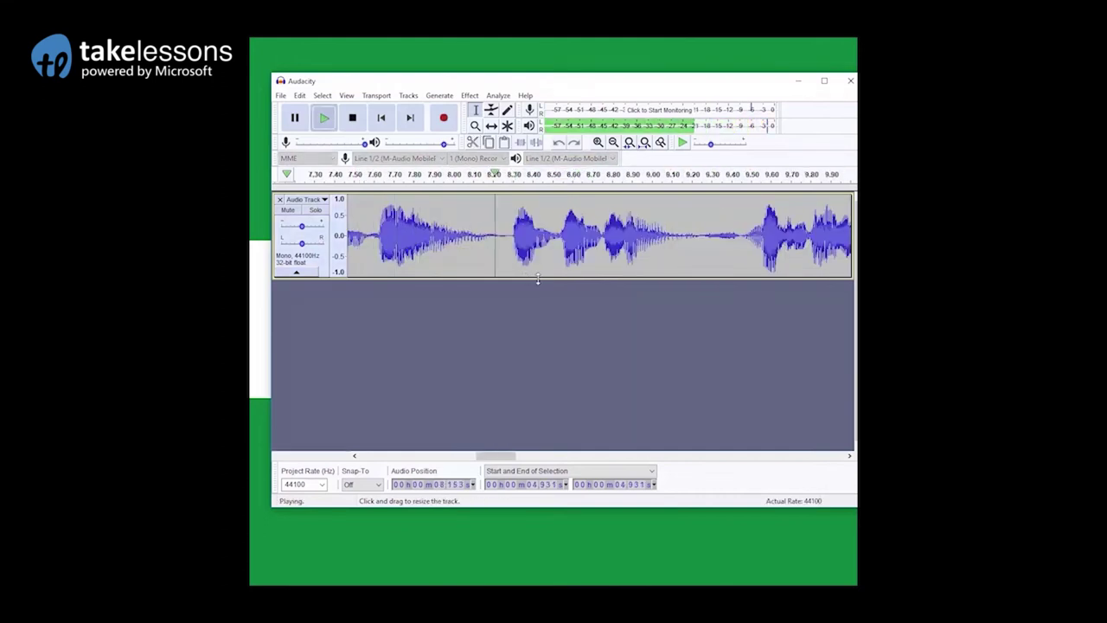
{"action": "key", "text": "space"}
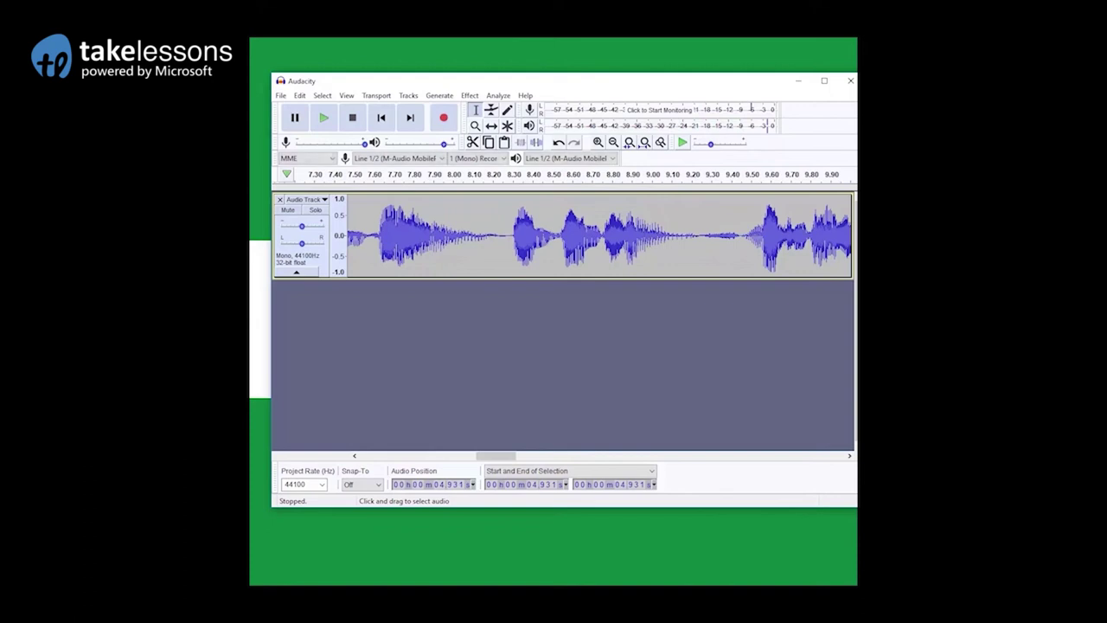
{"action": "left_click_drag", "start_coordinate": [697, 235], "coordinate": [739, 235]}
{"action": "key", "text": "space"}
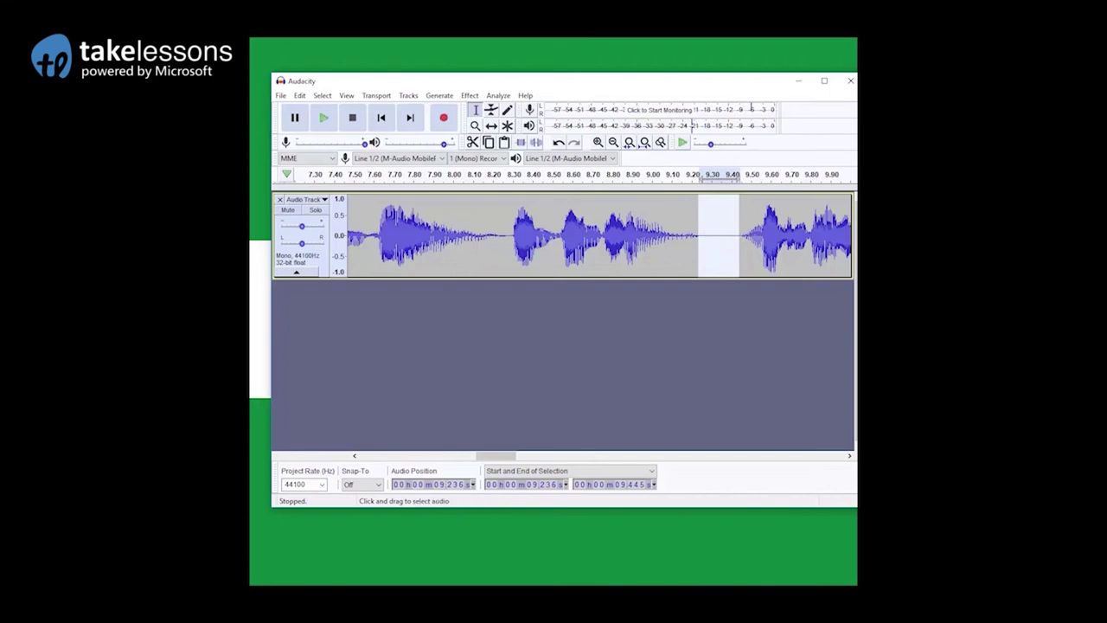
Flatten the noise in the pause between about 17.37 s and 17.58 s, and delete the last 0.1 s of that pause.
{"action": "left_click", "coordinate": [428, 174]}
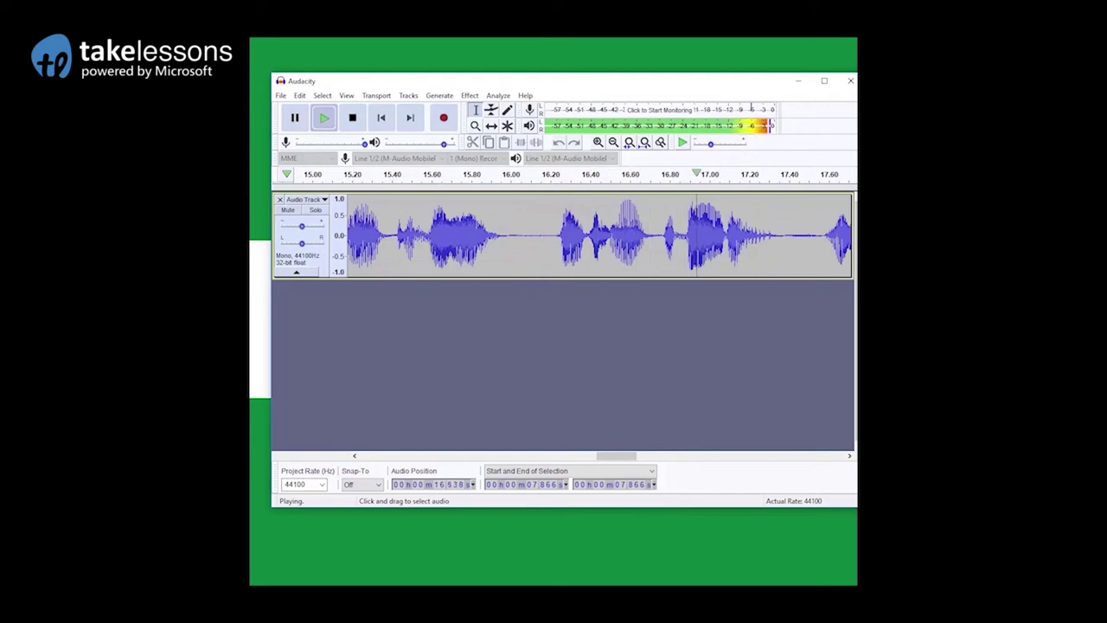
{"action": "key", "text": "space"}
{"action": "left_click_drag", "start_coordinate": [782, 233], "coordinate": [822, 234]}
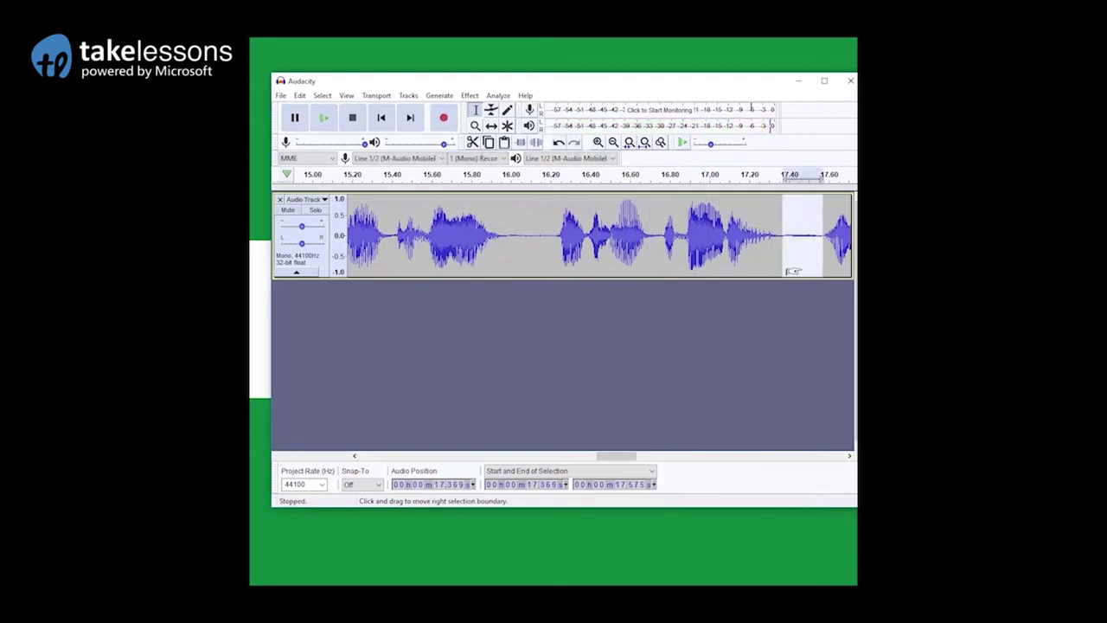
{"action": "left_click_drag", "start_coordinate": [784, 233], "coordinate": [804, 233]}
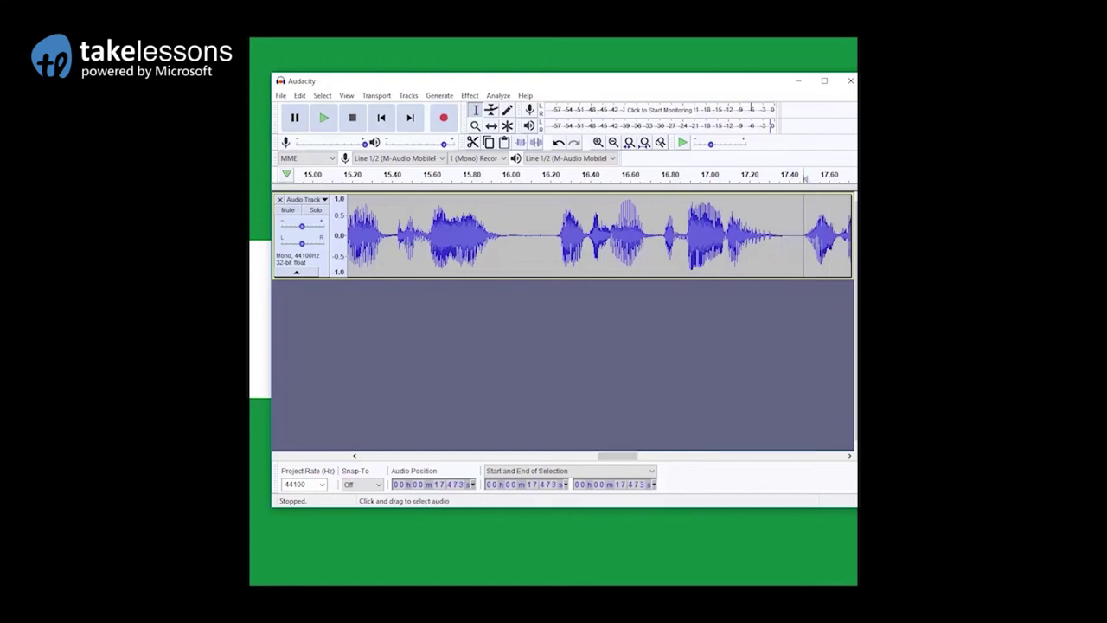
Delete about the first 0.28 s of silence at the start of the recording.
{"action": "left_click", "coordinate": [381, 118]}
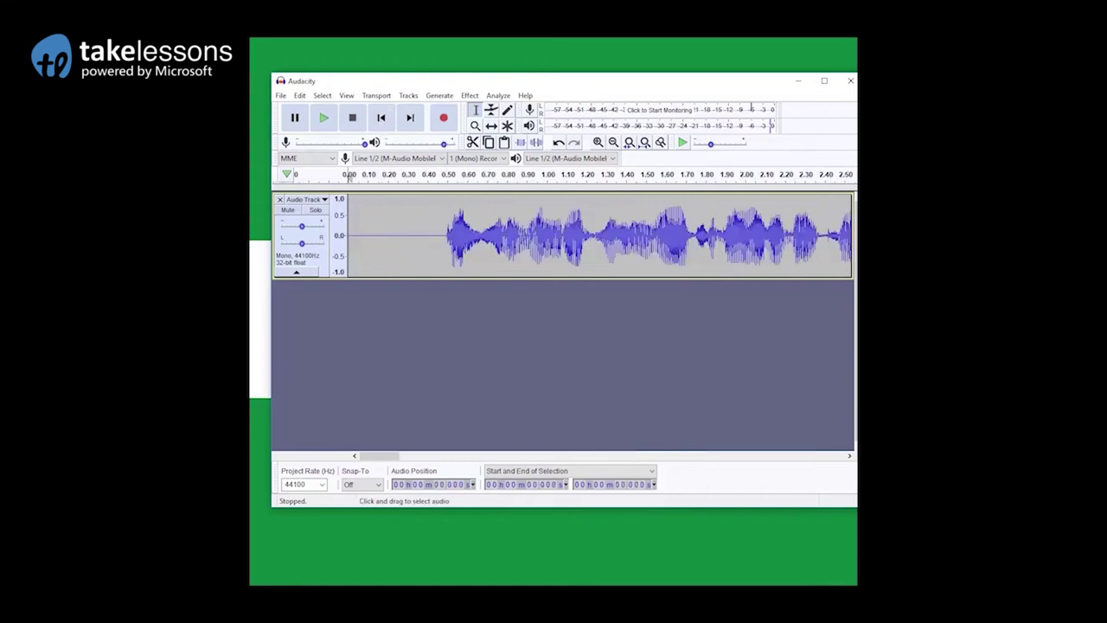
{"action": "left_click_drag", "start_coordinate": [403, 233], "coordinate": [349, 235]}
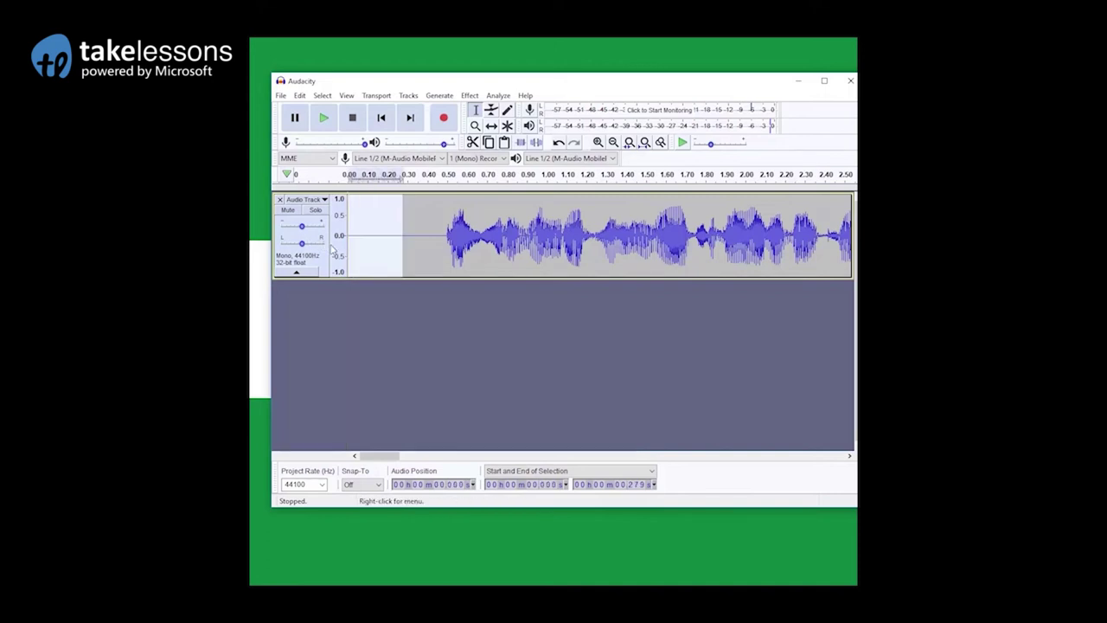
{"action": "key", "text": "Delete"}
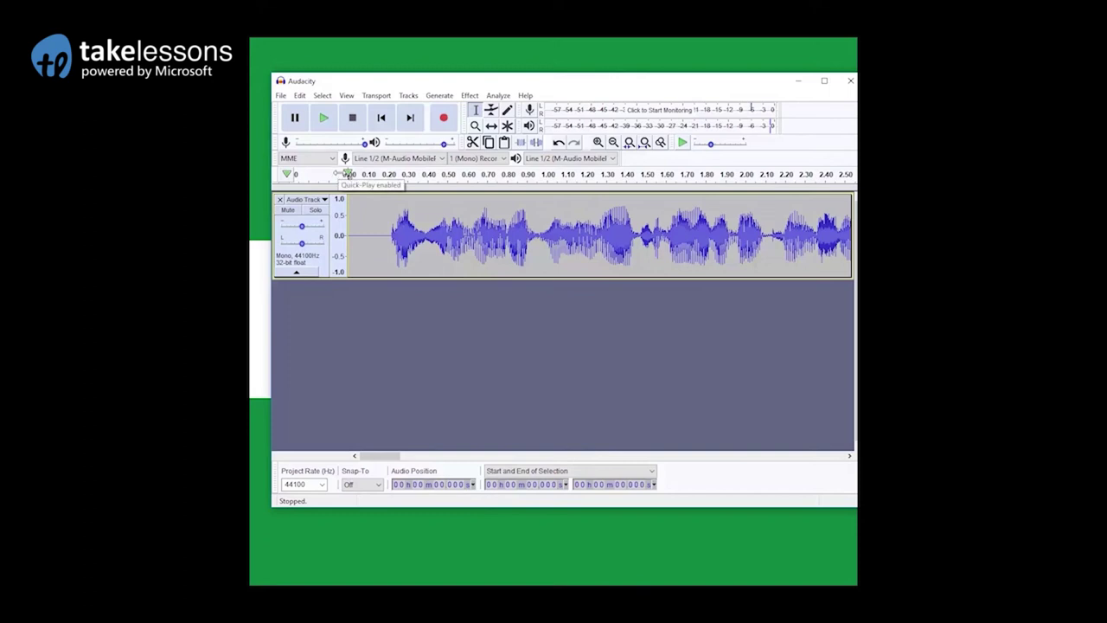
Move the application window up slightly and narrow its width so the File menu's entries fit in view.
{"action": "left_click", "coordinate": [280, 95]}
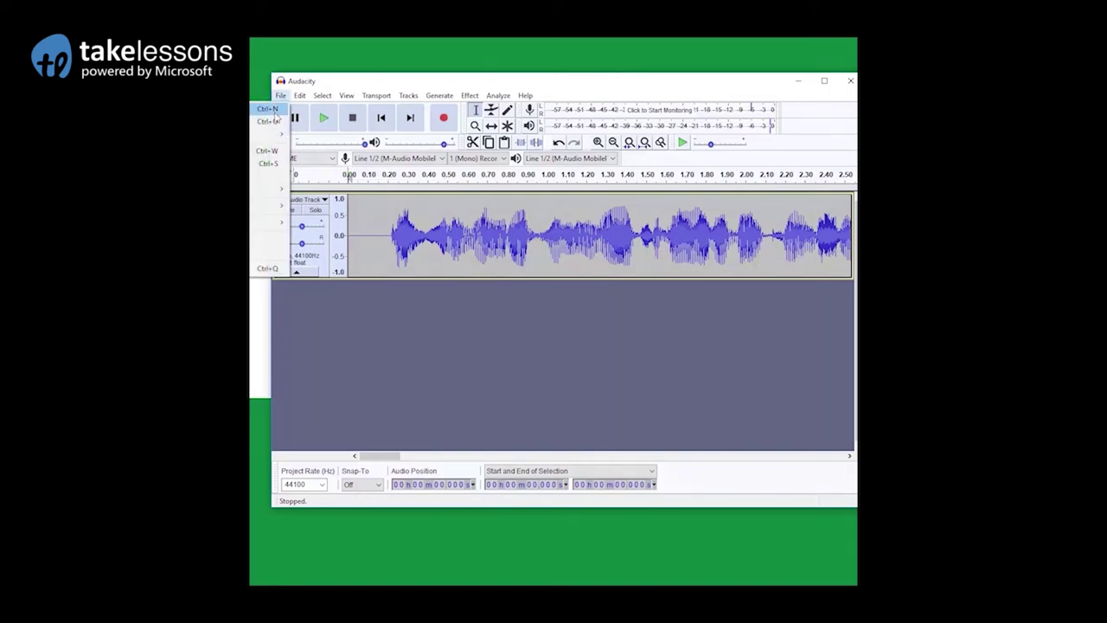
{"action": "left_click", "coordinate": [346, 95]}
{"action": "left_click", "coordinate": [342, 88]}
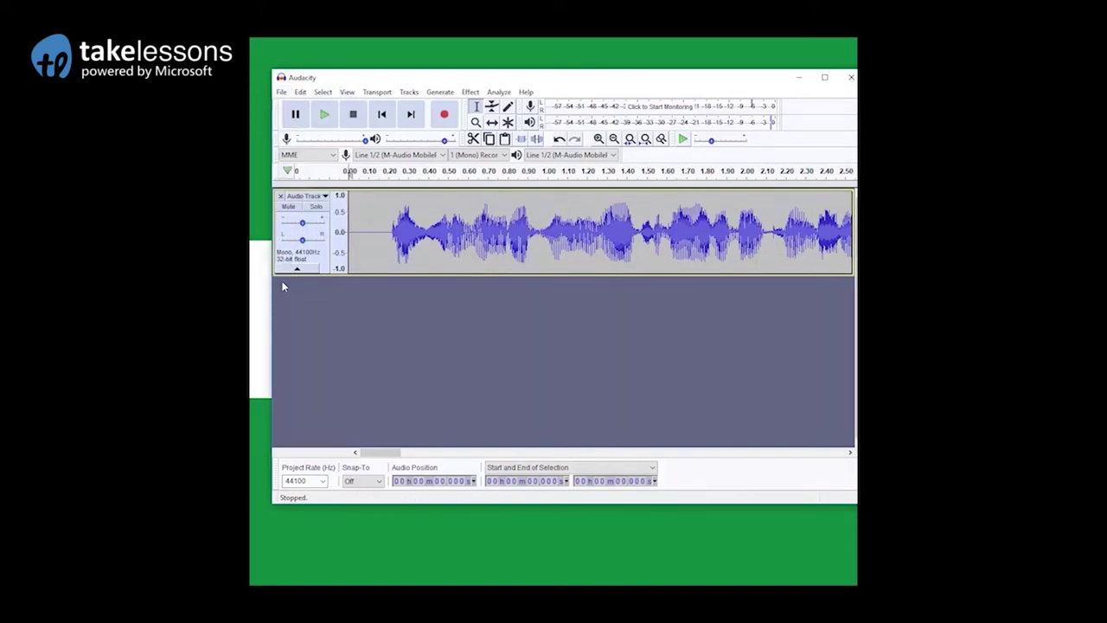
{"action": "left_click_drag", "start_coordinate": [270, 298], "coordinate": [356, 300]}
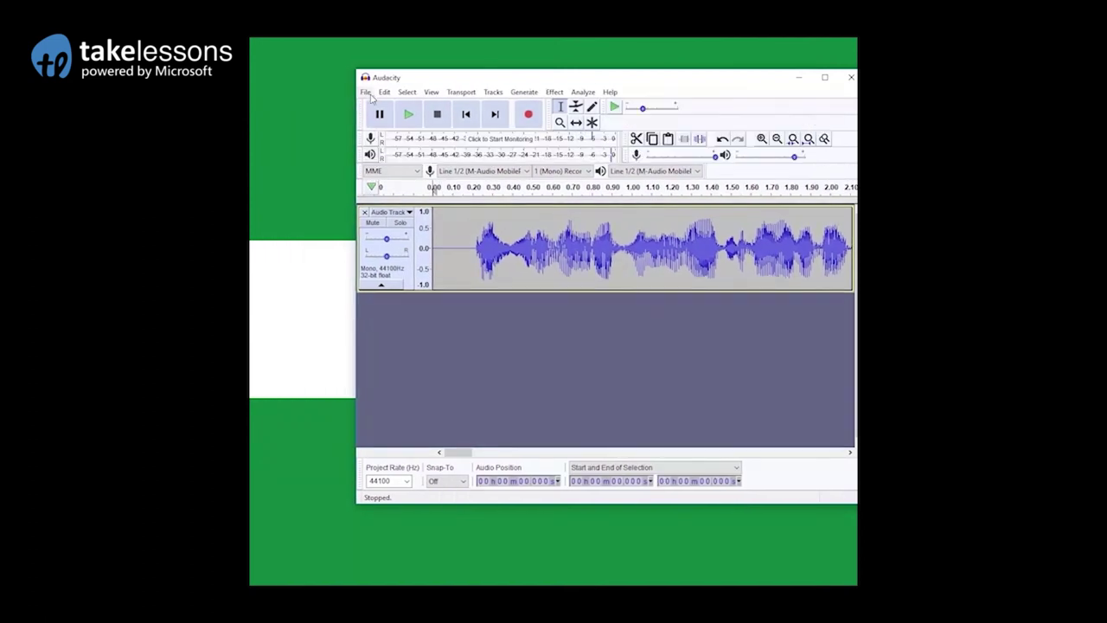
Open the MP3 export options for the edited recording to review them, and close them without exporting.
{"action": "left_click", "coordinate": [367, 93]}
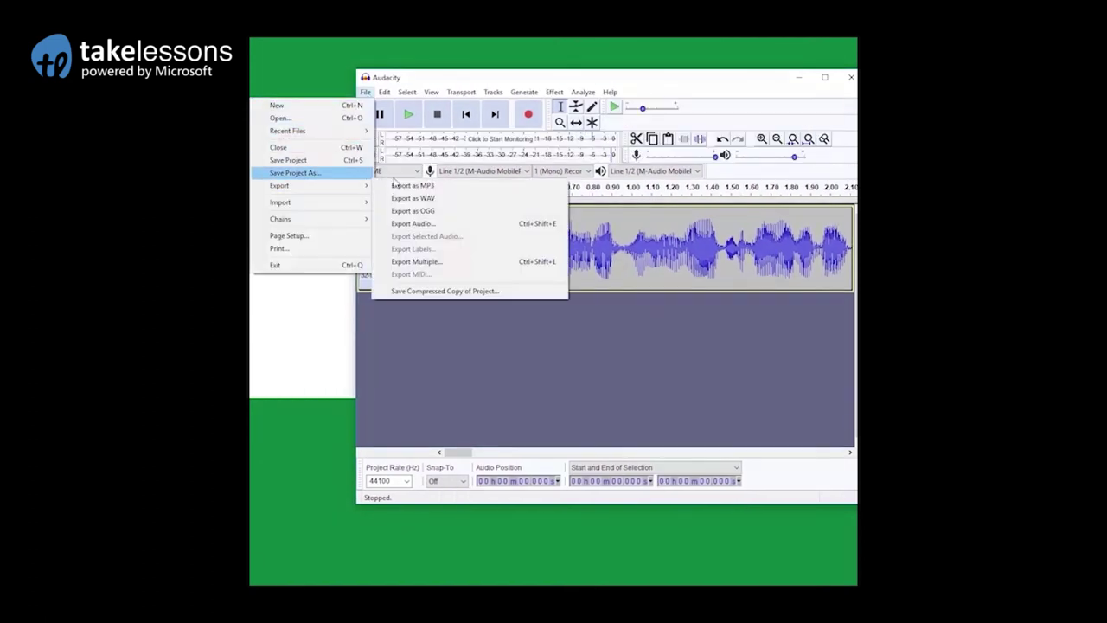
{"action": "mouse_move", "coordinate": [359, 186]}
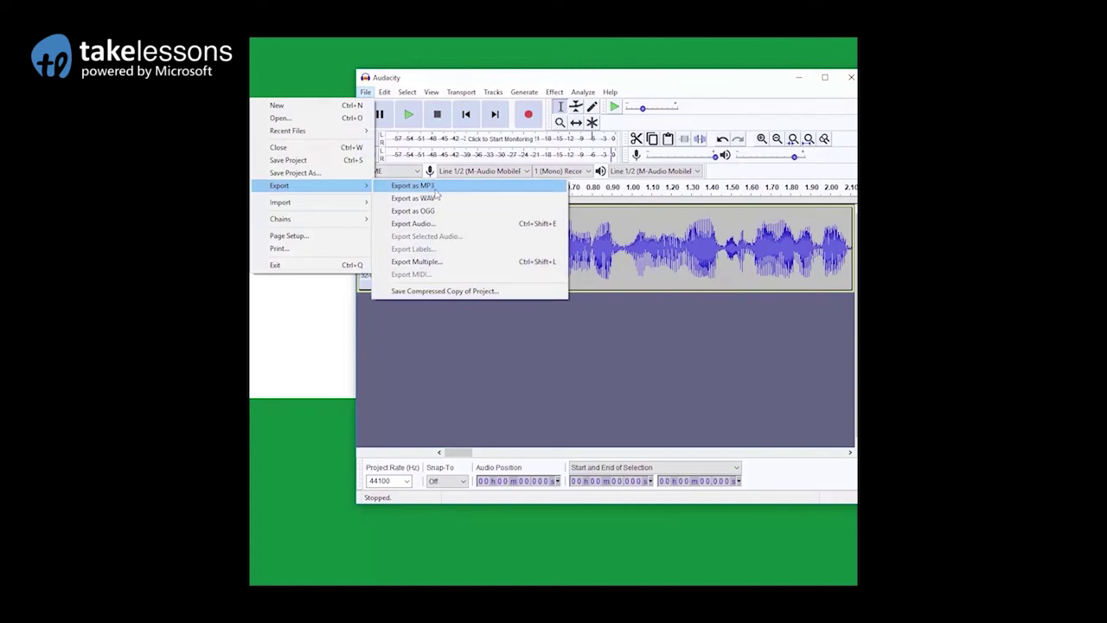
{"action": "left_click", "coordinate": [436, 190]}
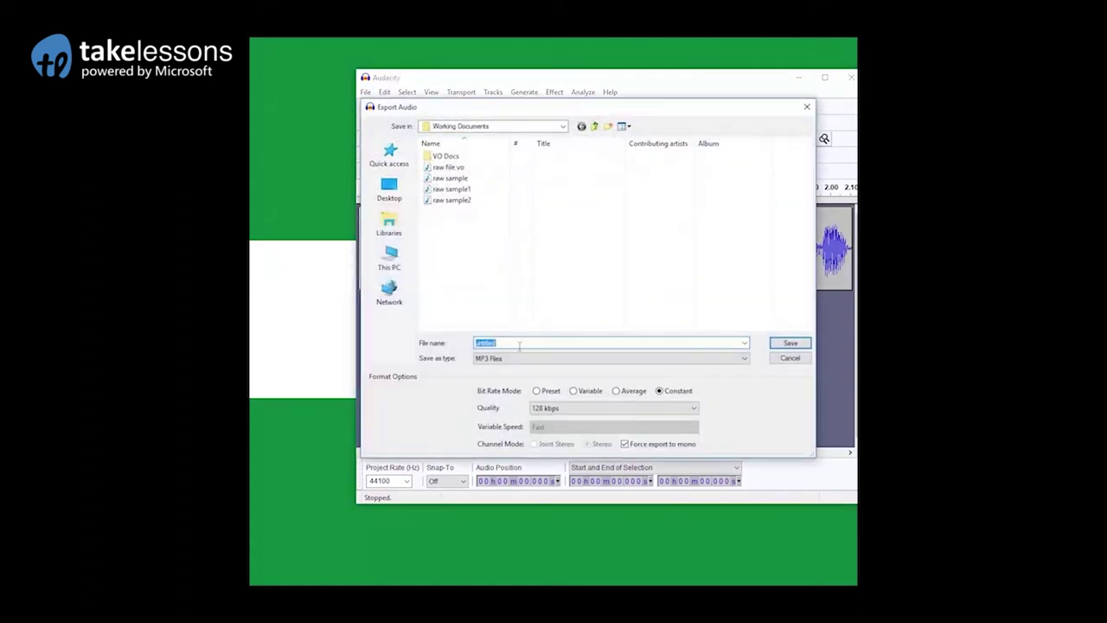
{"action": "left_click", "coordinate": [788, 360]}
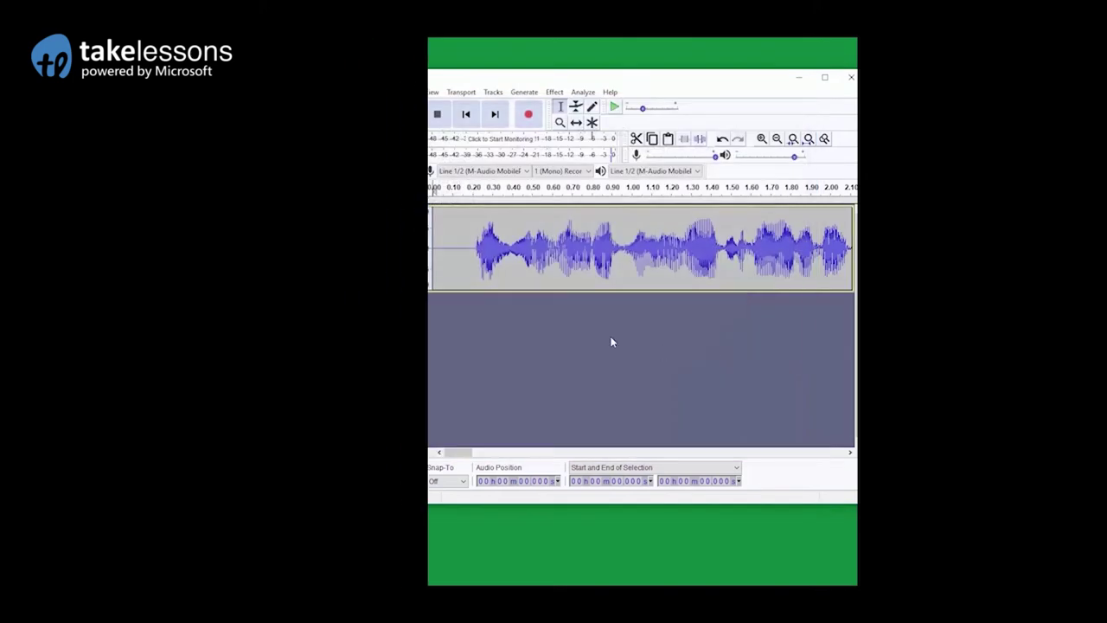